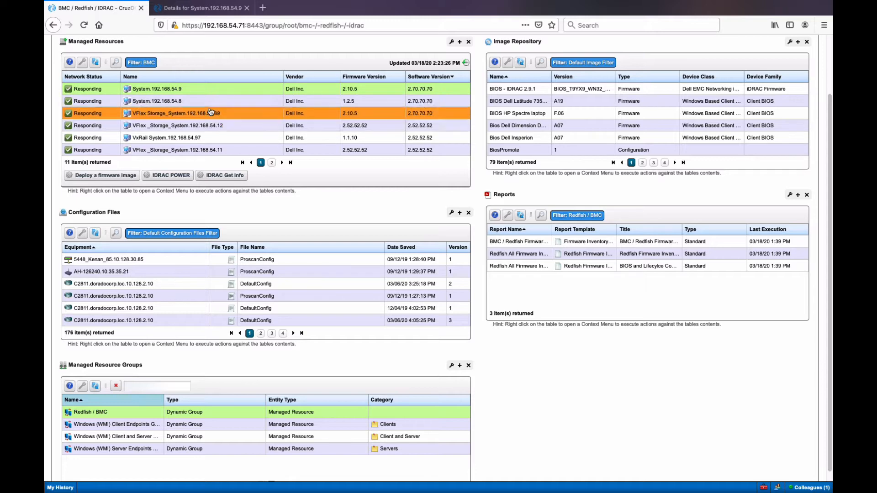
# Open the details of System.192.168.54.9 from the managed resources.
pyautogui.click(212, 91)
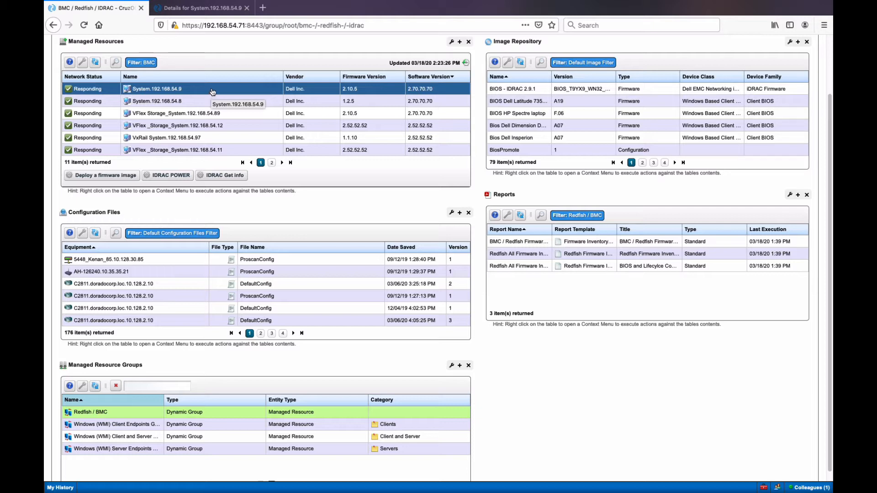
pyautogui.rightClick(212, 92)
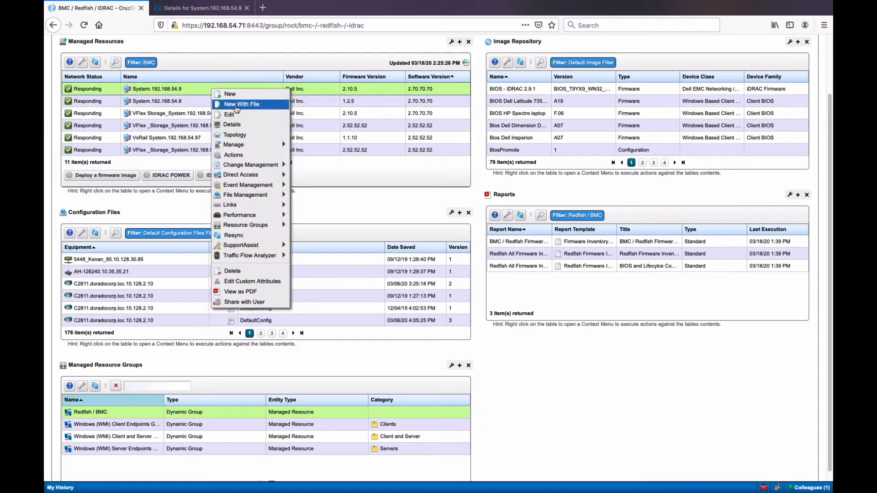
pyautogui.click(241, 124)
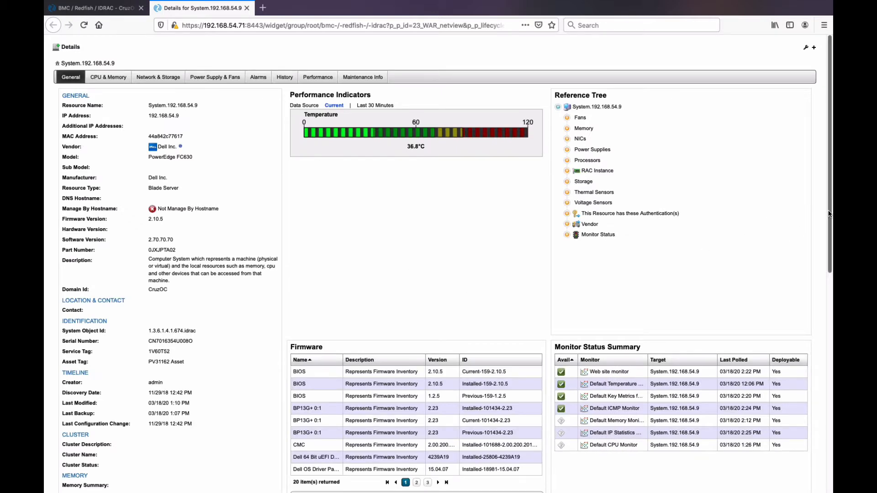
# Look through all three pages of the system's firmware inventory and return to the first page.
pyautogui.scroll(-5, 831, 205)
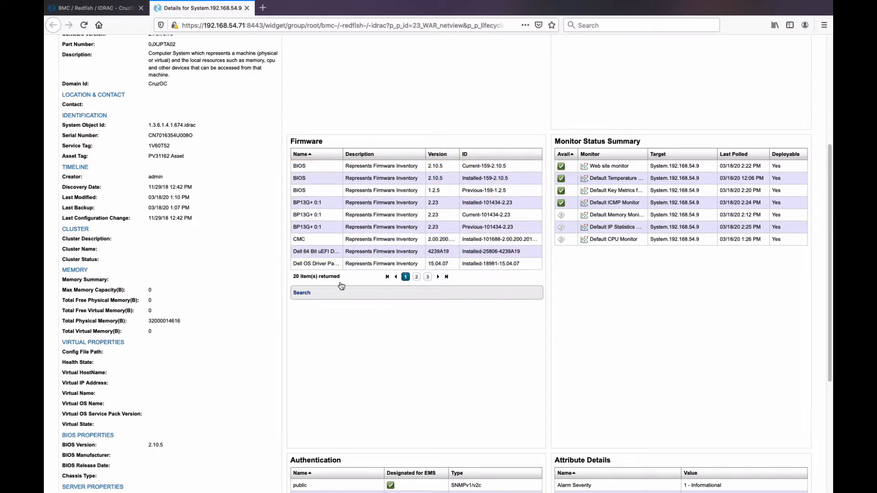
pyautogui.click(415, 277)
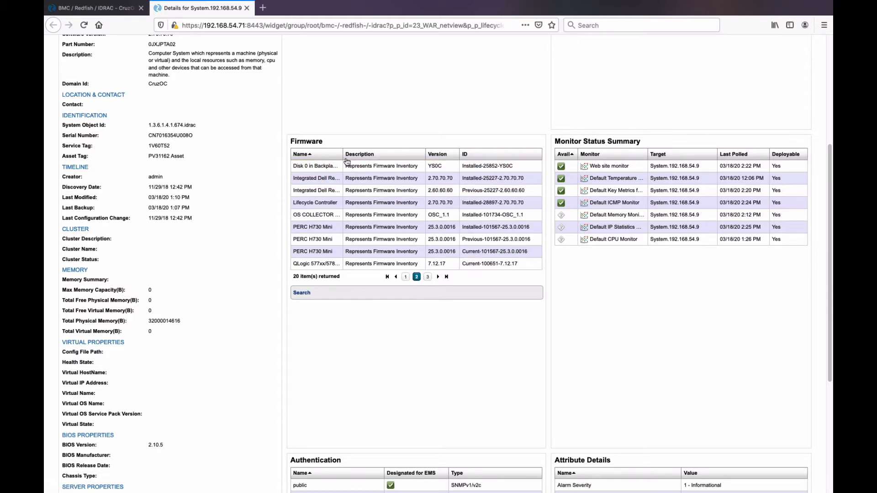
pyautogui.click(428, 277)
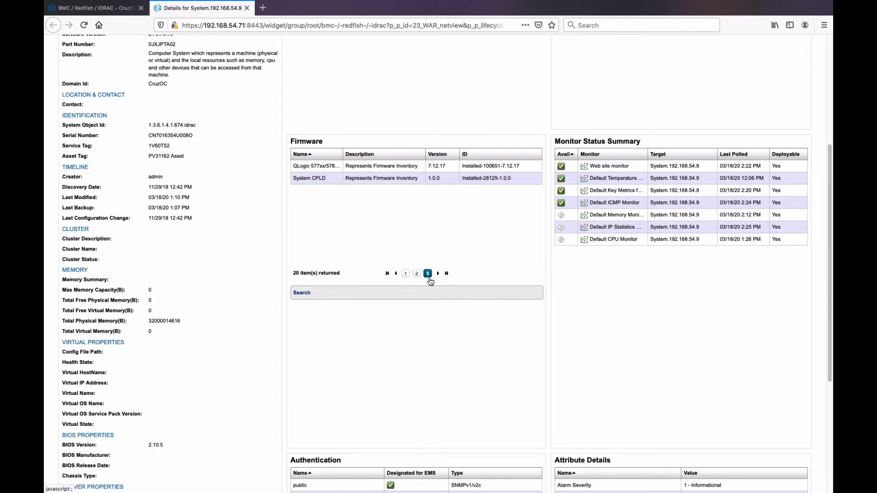
pyautogui.click(406, 274)
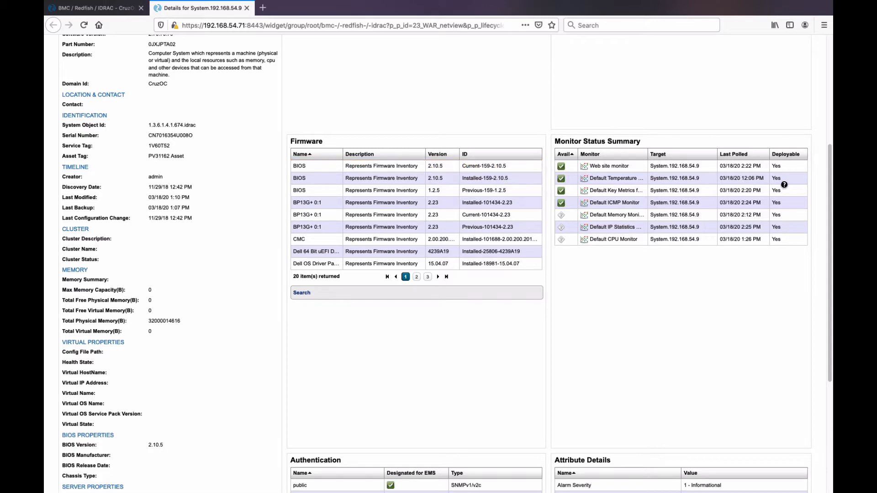
# Review the performance options offered for System.192.168.54.9 in the Reference Tree, then dismiss them.
pyautogui.moveTo(830, 196); pyautogui.dragTo(820, 98)
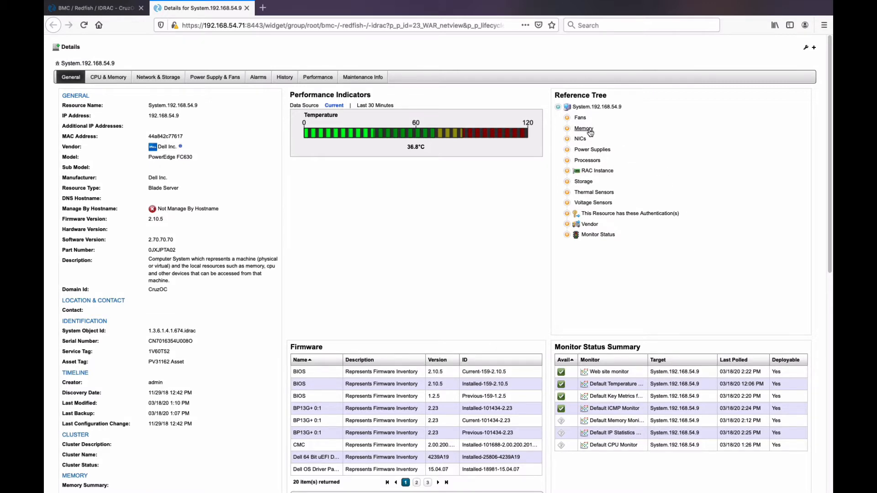
pyautogui.rightClick(596, 108)
pyautogui.moveTo(638, 182)
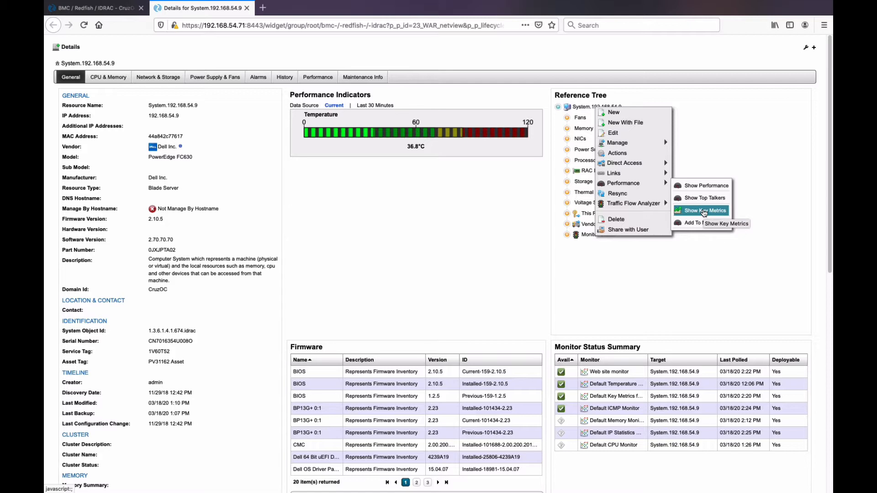
pyautogui.click(726, 133)
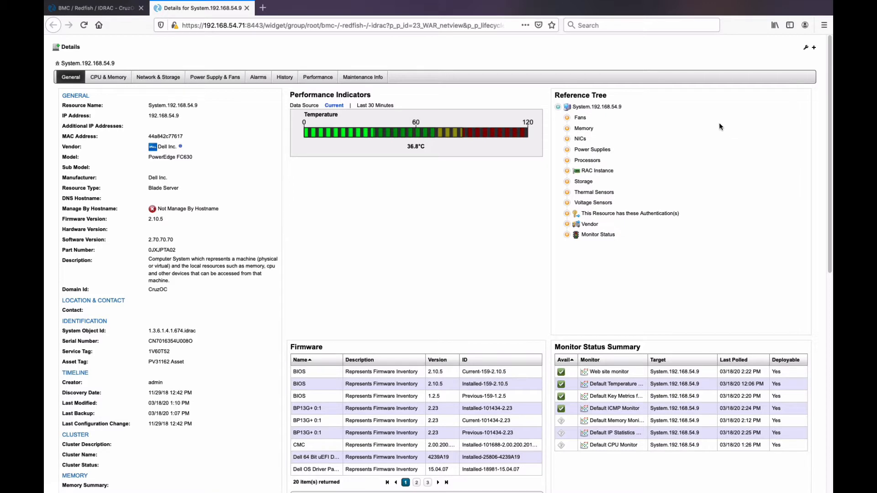
# Show the system's processors and memory, and check which options are available for CPU 1.
pyautogui.click(114, 77)
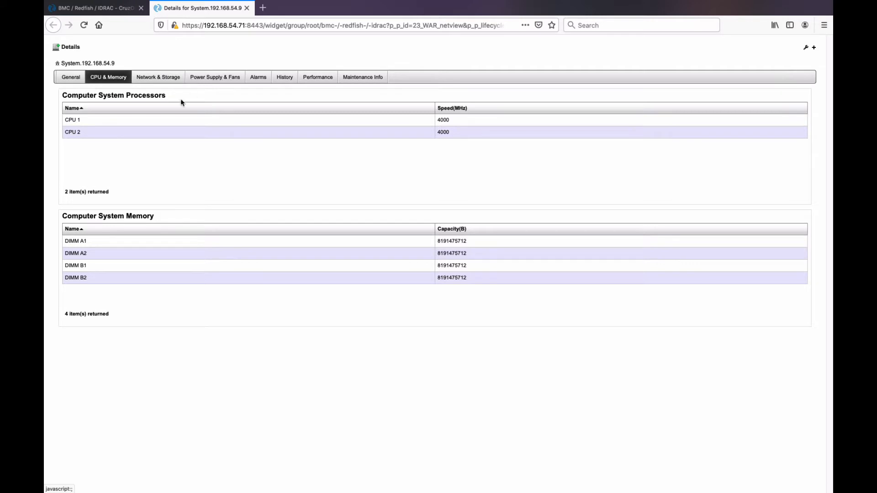
pyautogui.click(134, 121)
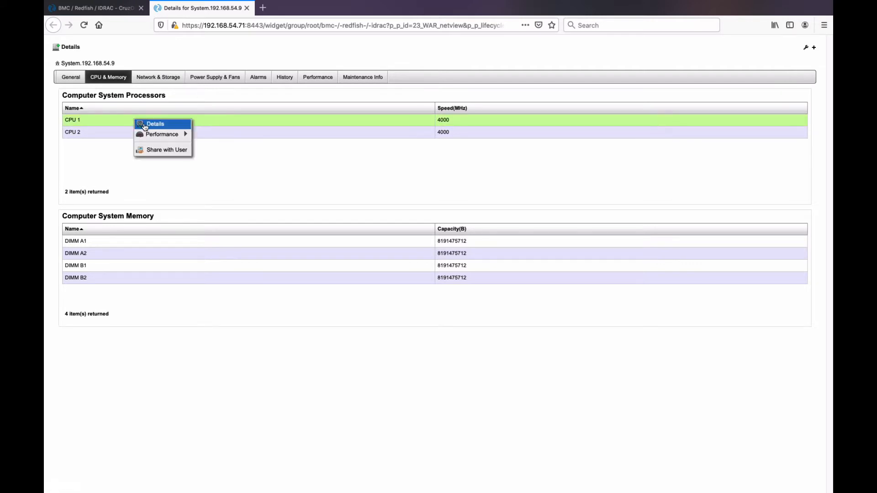
pyautogui.moveTo(152, 136)
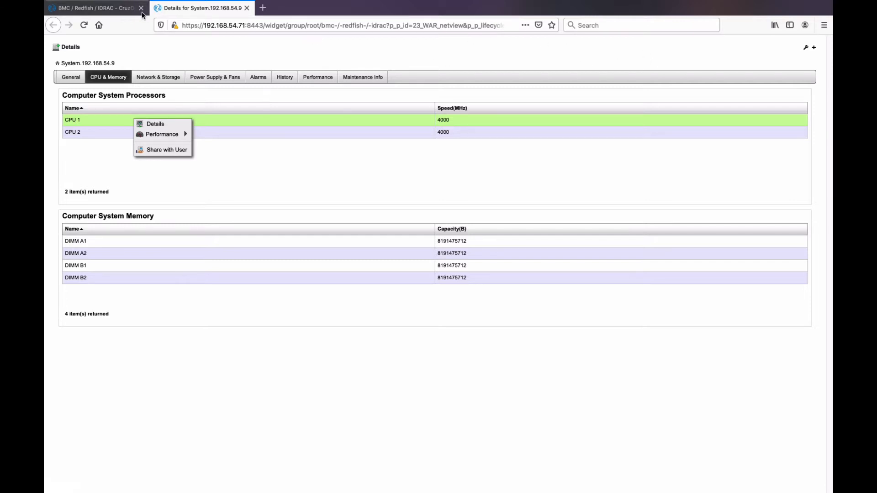
# Return to the BMC / Redfish / IDRAC dashboard and review the Config and Manage actions available for System.192.168.54.9.
pyautogui.click(122, 8)
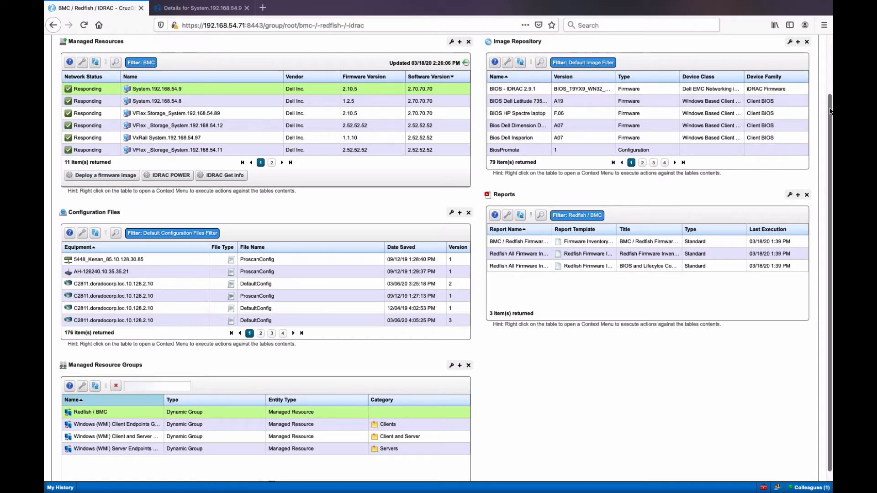
pyautogui.scroll(1, 829, 108)
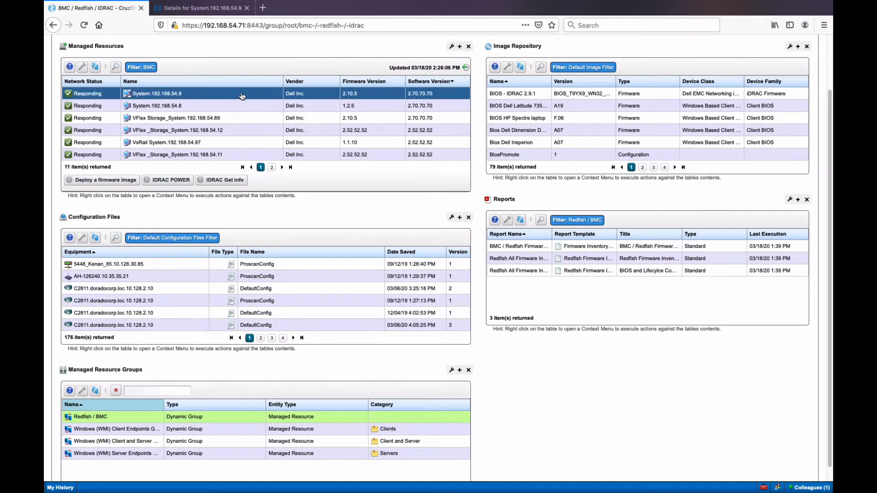
pyautogui.rightClick(225, 94)
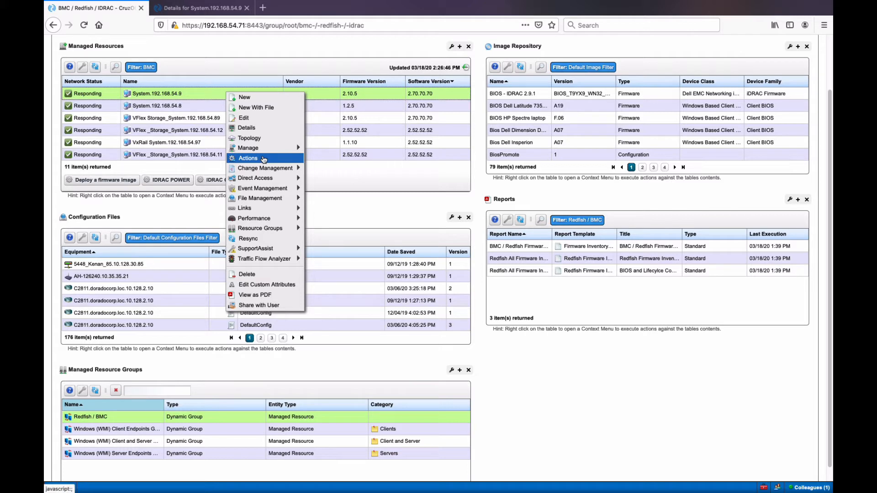
pyautogui.click(263, 158)
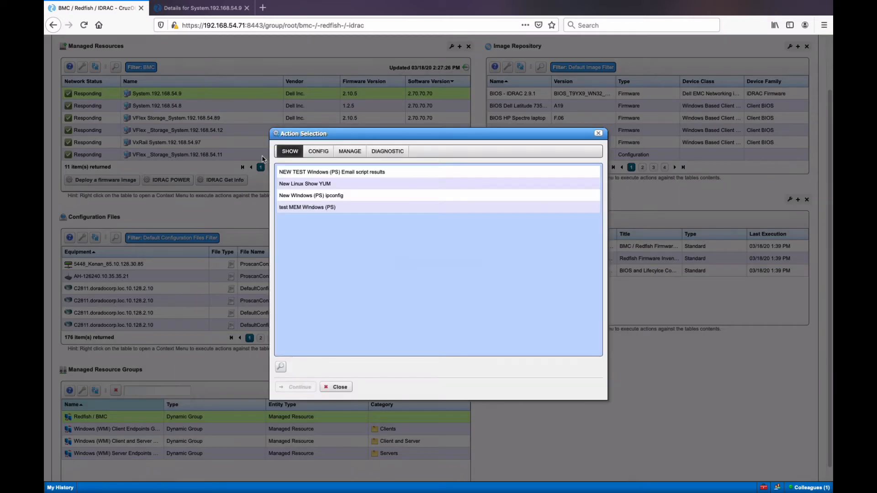
pyautogui.click(328, 156)
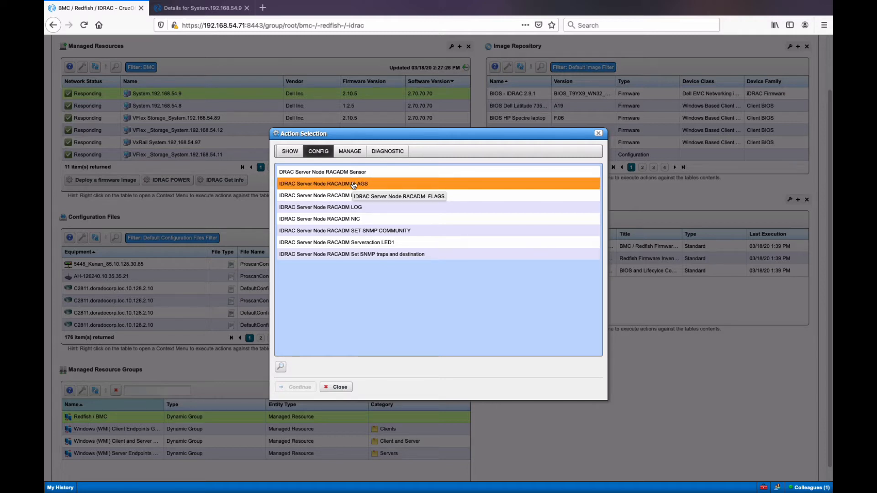
pyautogui.click(350, 153)
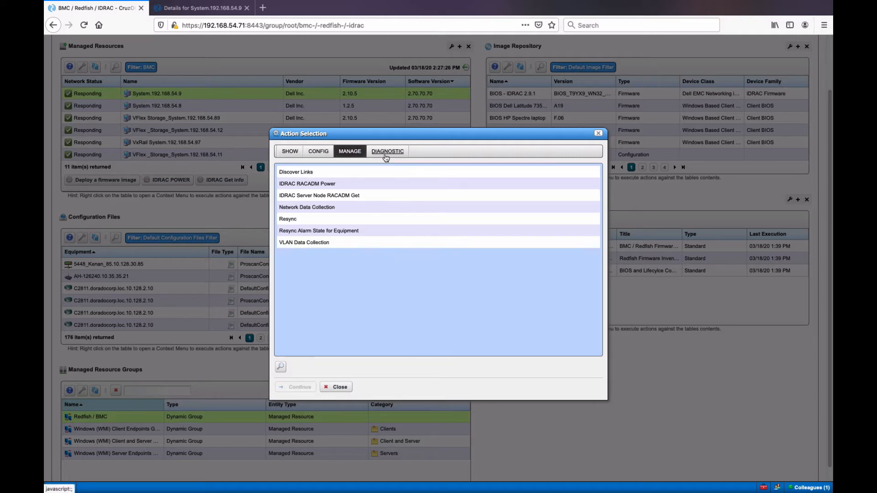
# Set the Get Option of the IDRAC Server Node RACADM Get action to getsensorinfo, then close it without executing.
pyautogui.click(352, 197)
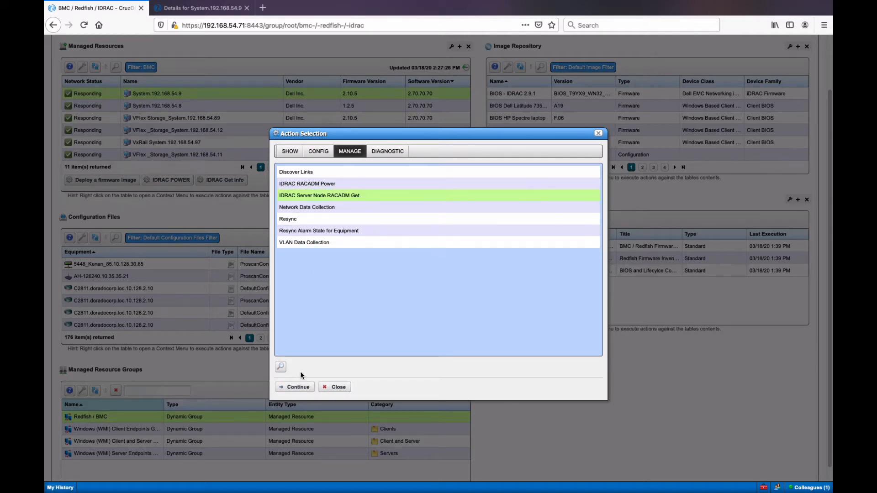
pyautogui.click(298, 387)
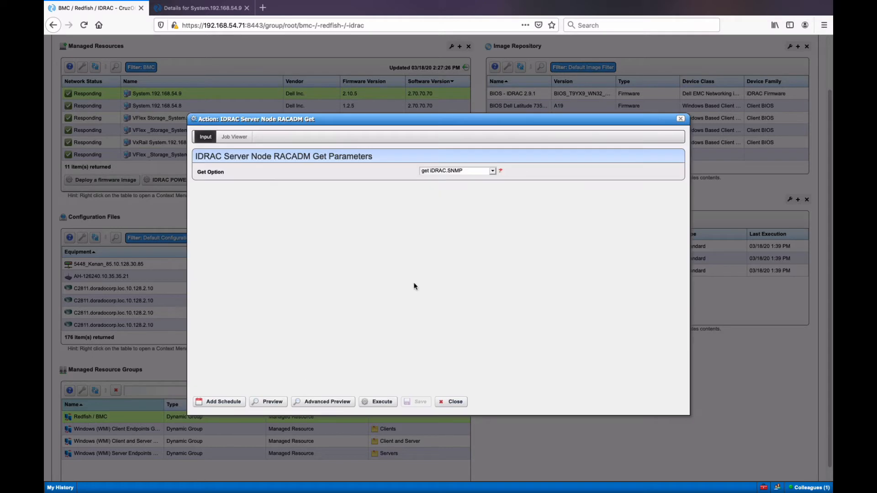
pyautogui.click(492, 170)
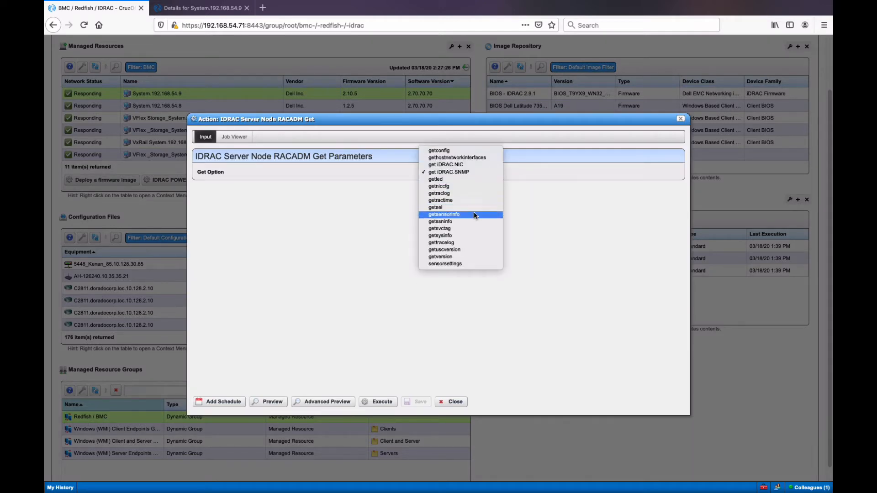
pyautogui.click(473, 214)
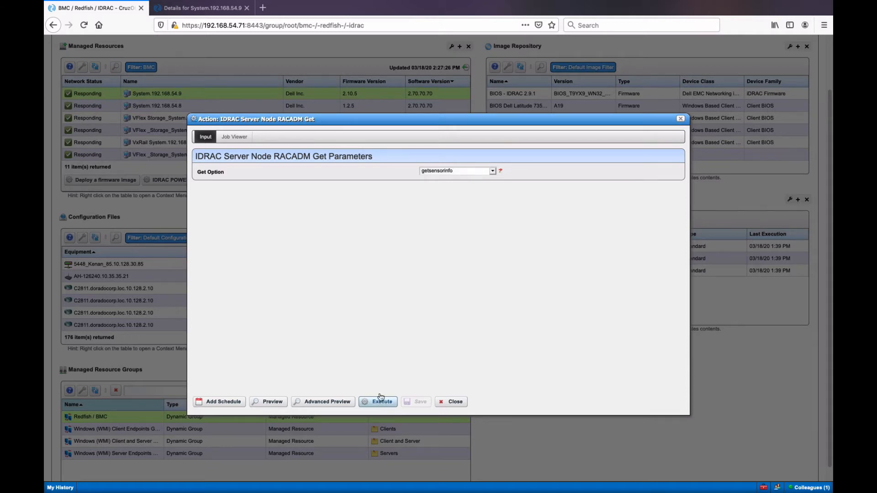
pyautogui.click(459, 405)
# Review the change management and direct access options of System.192.168.54.9, then view its latest configuration file and close it.
pyautogui.rightClick(226, 95)
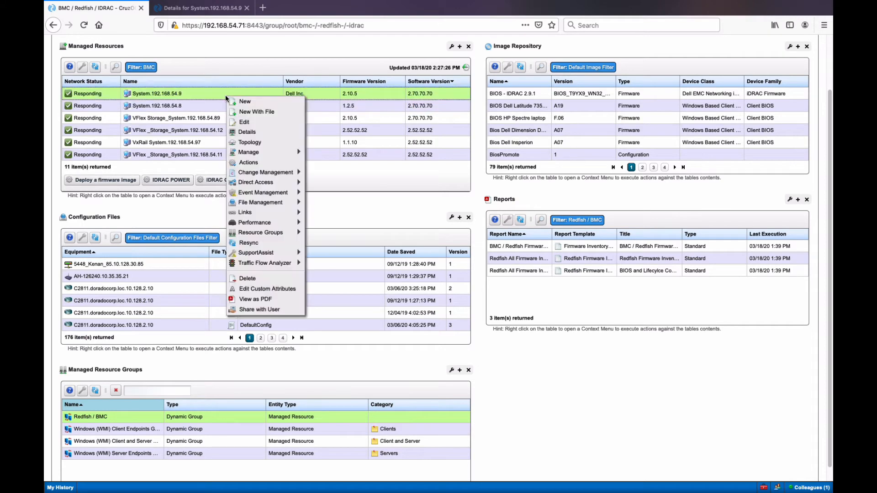
pyautogui.moveTo(273, 174)
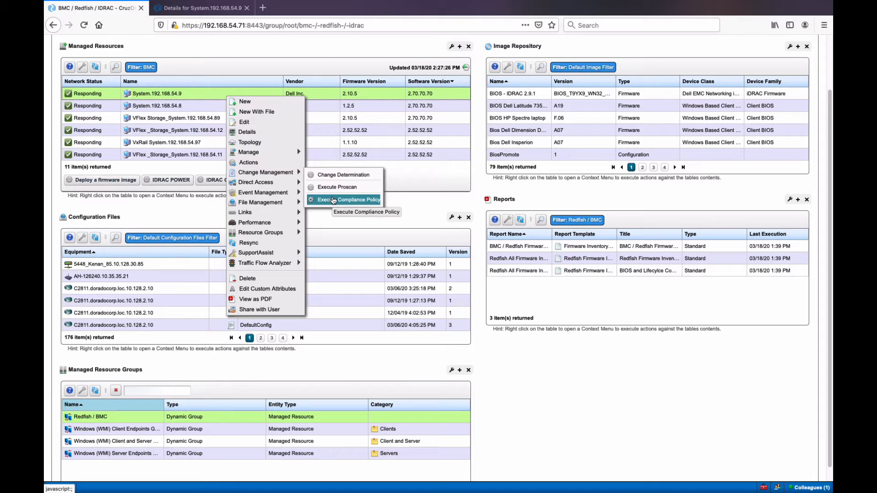
pyautogui.moveTo(258, 183)
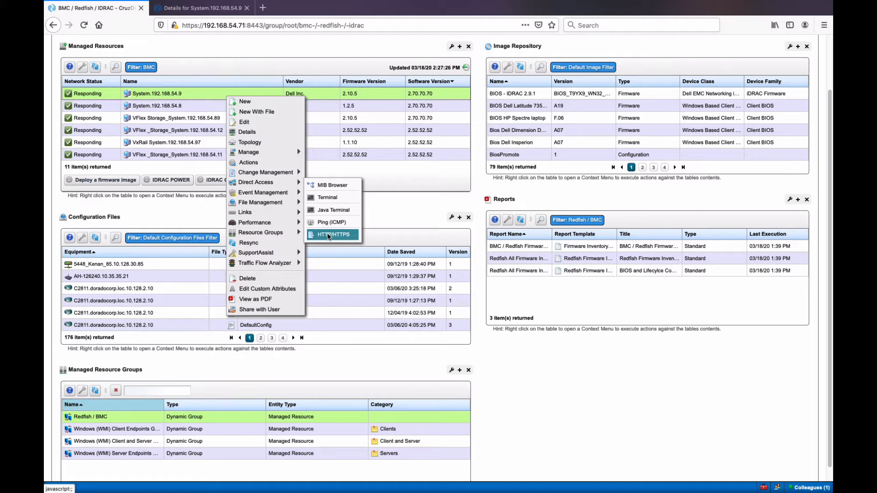
pyautogui.moveTo(273, 204)
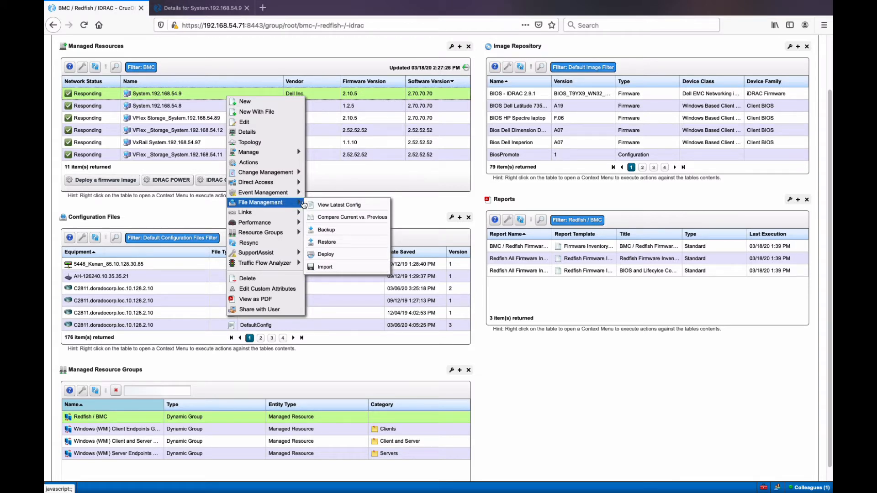
pyautogui.click(319, 205)
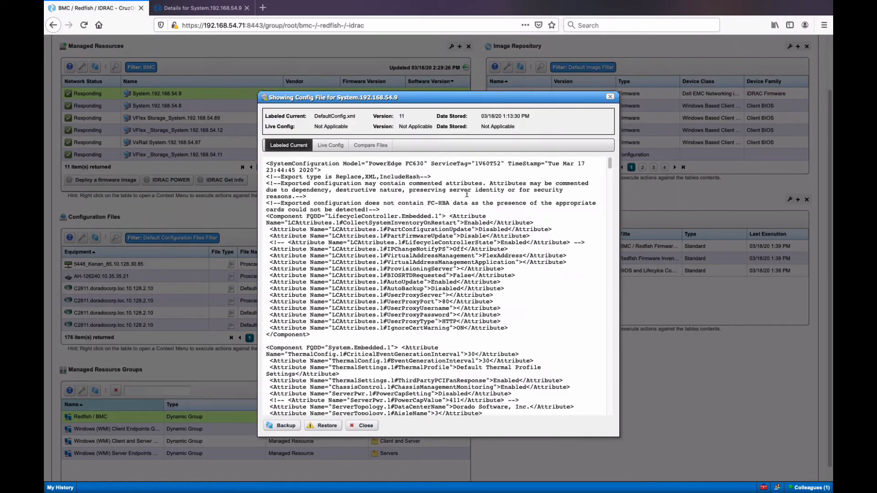
pyautogui.click(609, 97)
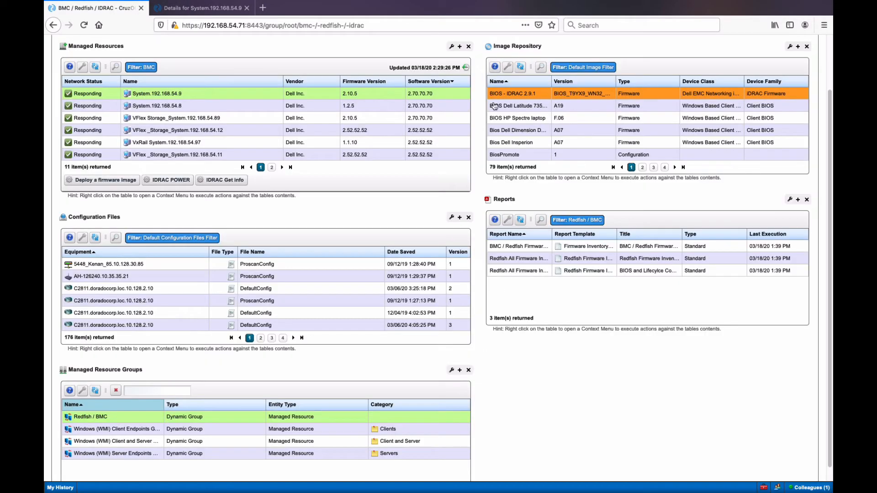
# Compare the current and previous configuration files of System.192.168.54.9, then close the comparison.
pyautogui.click(226, 95)
pyautogui.rightClick(226, 97)
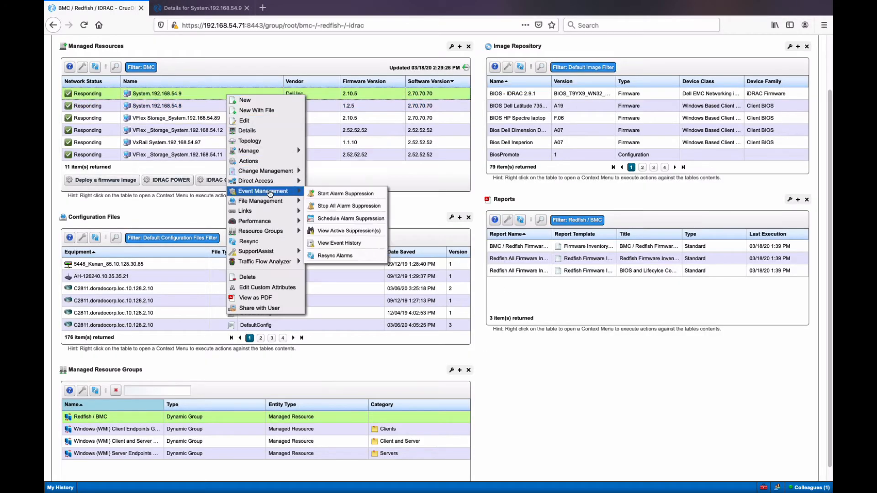
pyautogui.moveTo(265, 201)
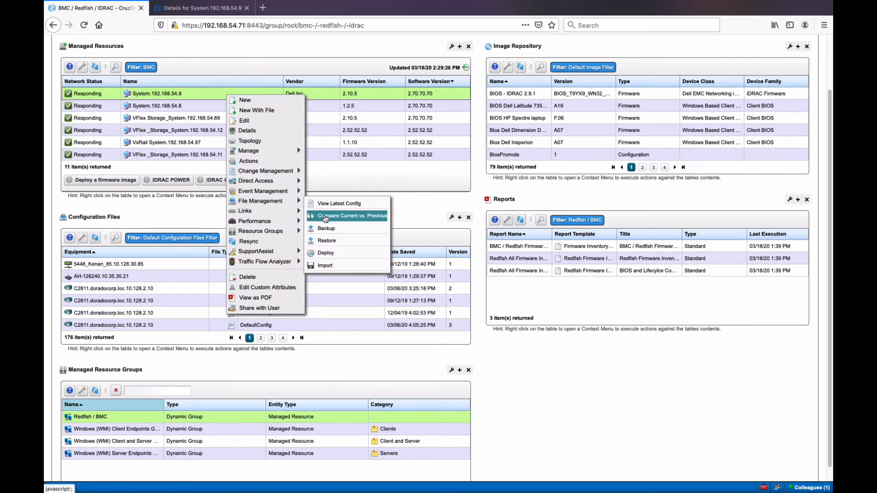
pyautogui.click(325, 217)
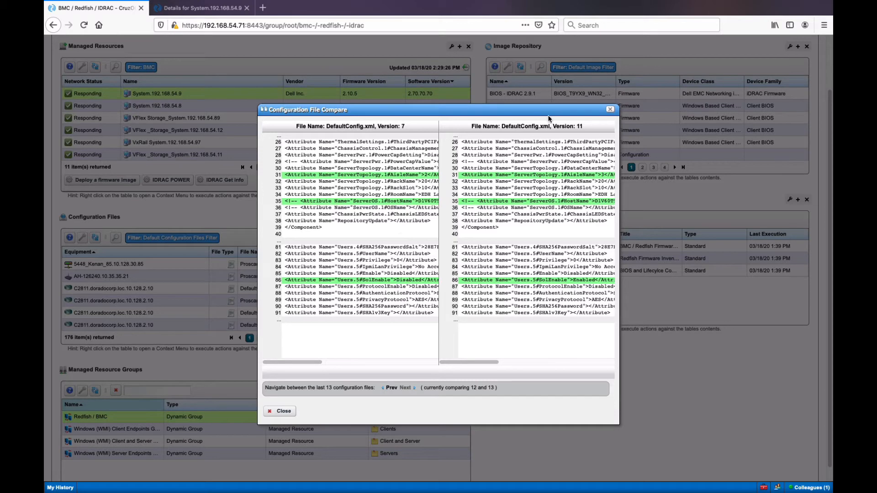
pyautogui.click(610, 109)
# Open the firmware image deployment for System.192.168.54.9.
pyautogui.rightClick(271, 93)
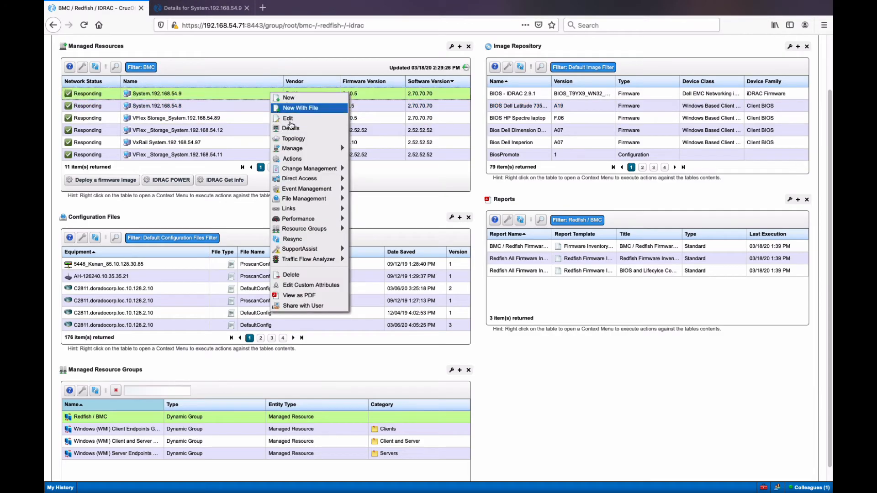
pyautogui.moveTo(319, 211)
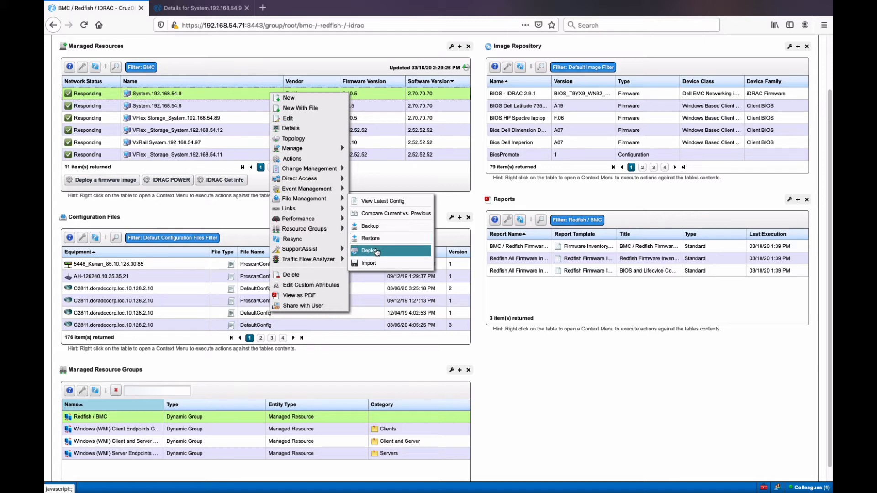
pyautogui.click(376, 251)
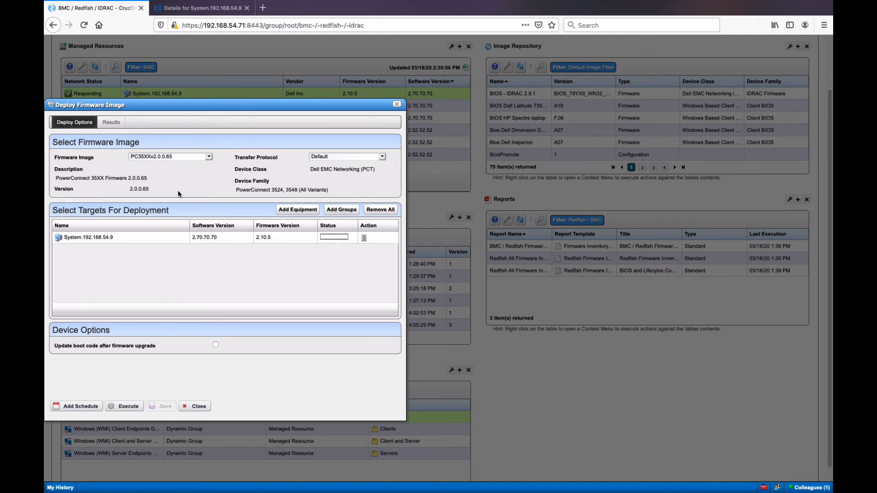
# Choose BIOS - IDRAC 2.9.1 as the firmware image to deploy to System.192.168.54.9.
pyautogui.click(208, 157)
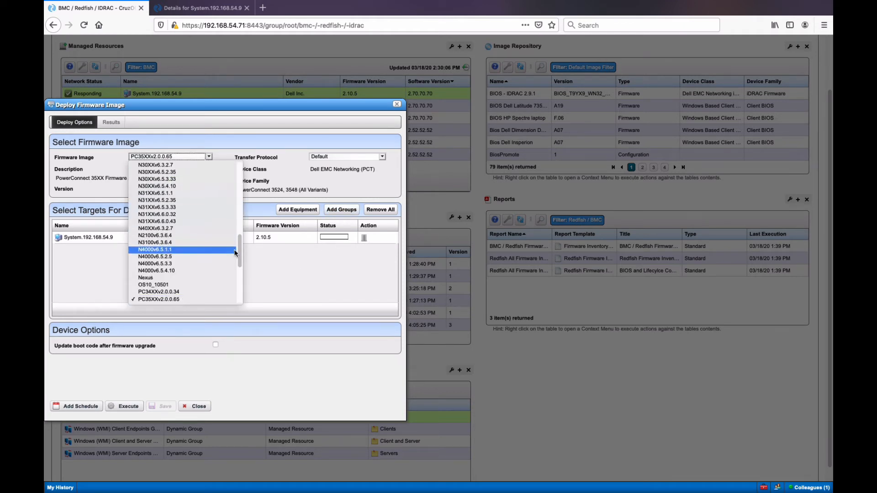
pyautogui.moveTo(238, 251); pyautogui.dragTo(238, 178)
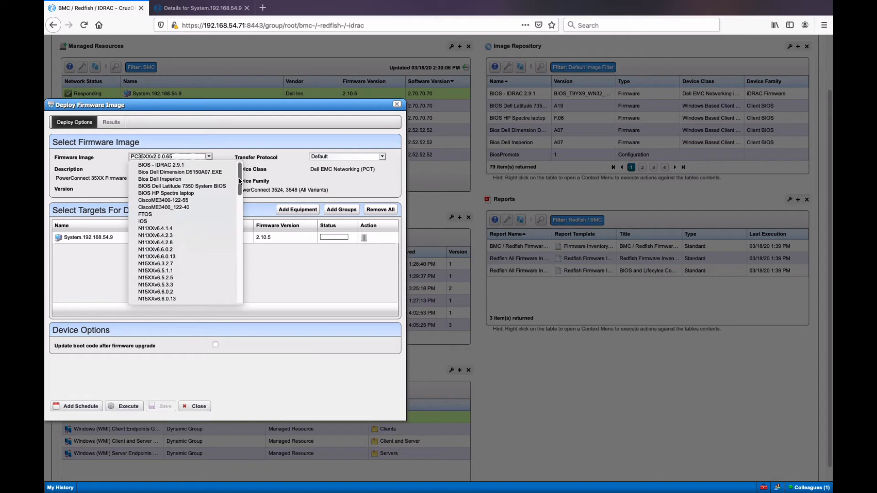
pyautogui.click(196, 165)
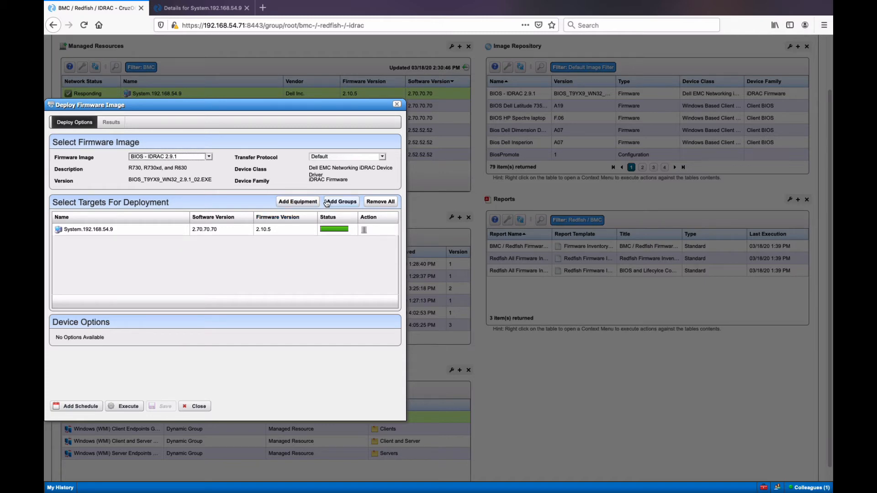
# Search the groups for "rack", add RackB - DC 147B Rack Servers - Corp as a deployment target, and close the deployment without executing it.
pyautogui.click(340, 202)
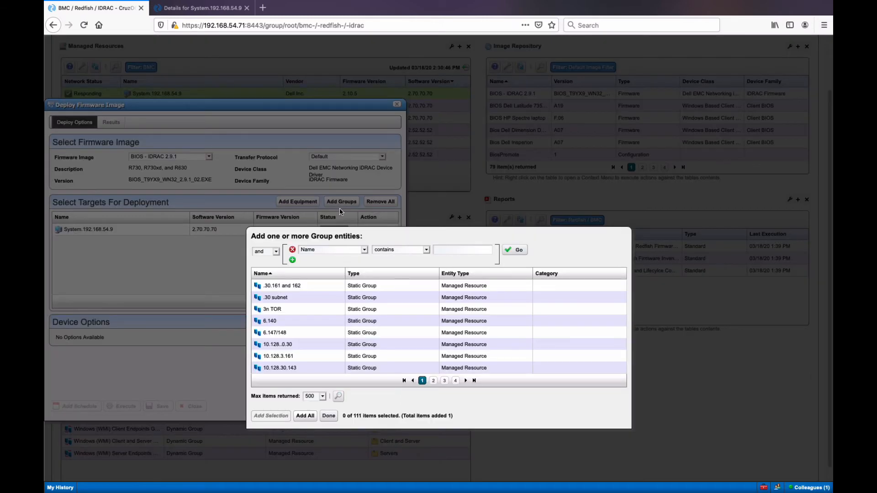
pyautogui.click(455, 250)
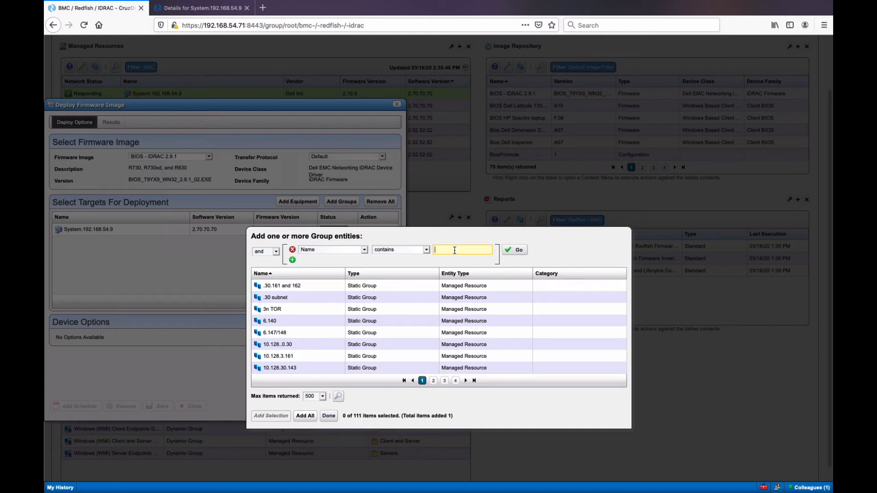
pyautogui.write('rack')
pyautogui.click(515, 250)
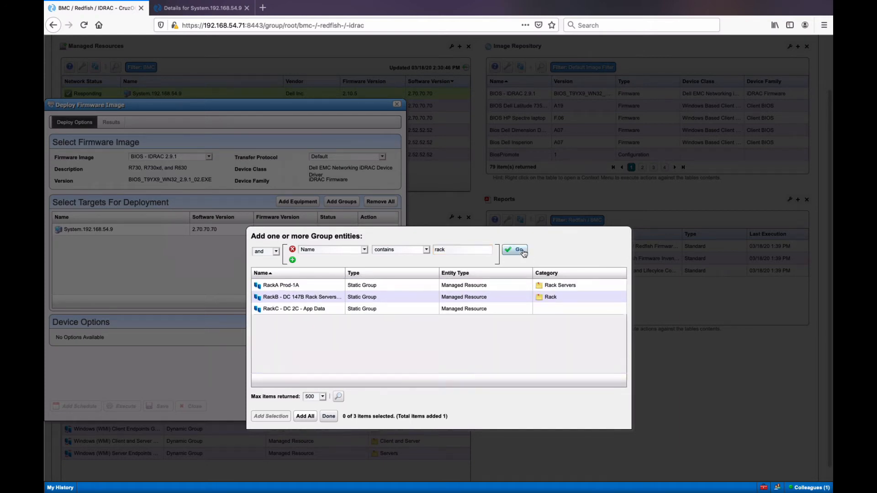
pyautogui.click(342, 290)
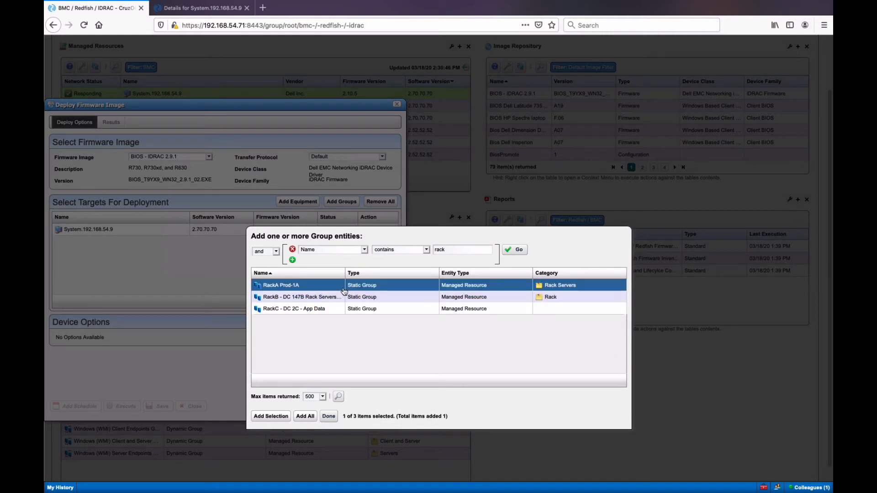
pyautogui.click(283, 299)
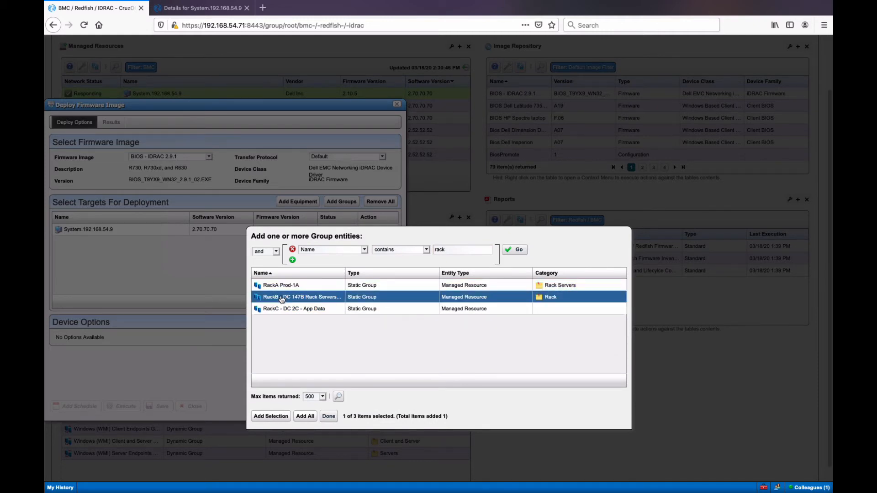
pyautogui.click(279, 417)
pyautogui.click(328, 416)
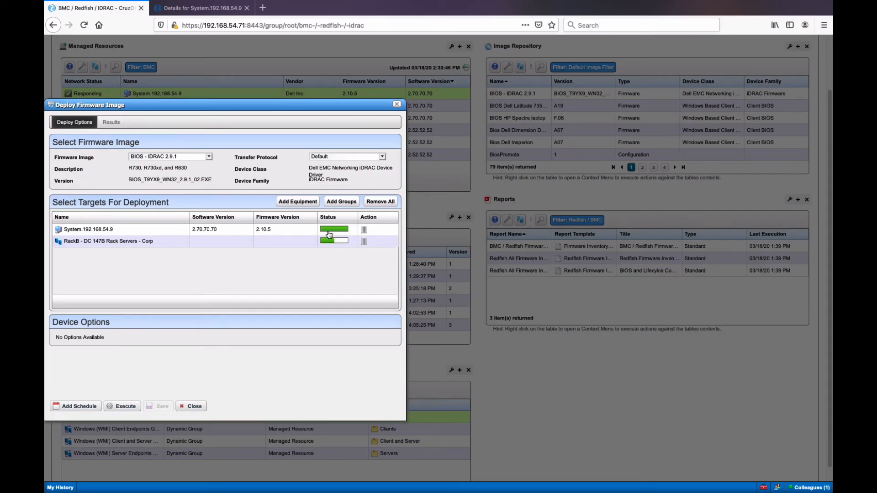
pyautogui.moveTo(338, 244)
pyautogui.click(397, 106)
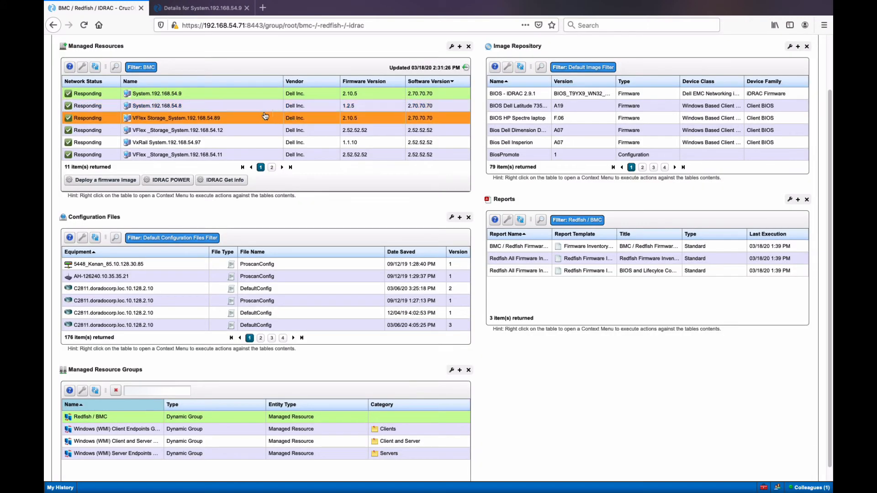
# Review the file management and performance options of System.192.168.54.9, then show its key metrics.
pyautogui.rightClick(227, 95)
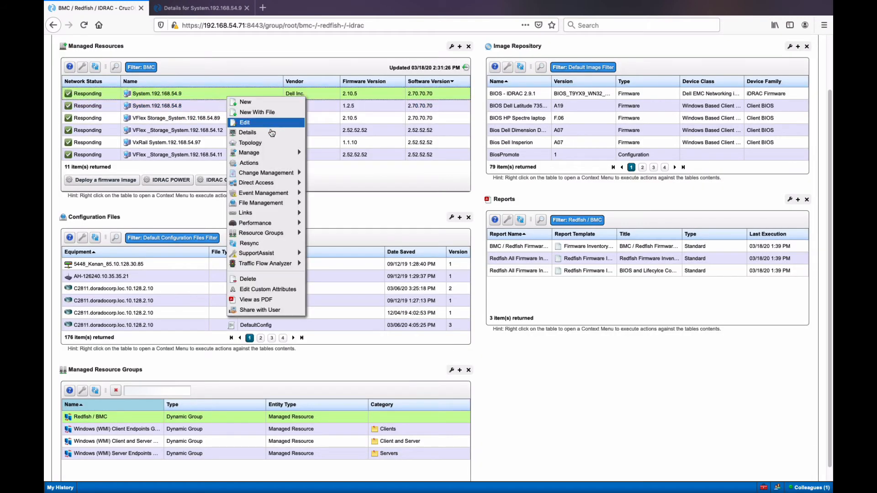
pyautogui.moveTo(276, 202)
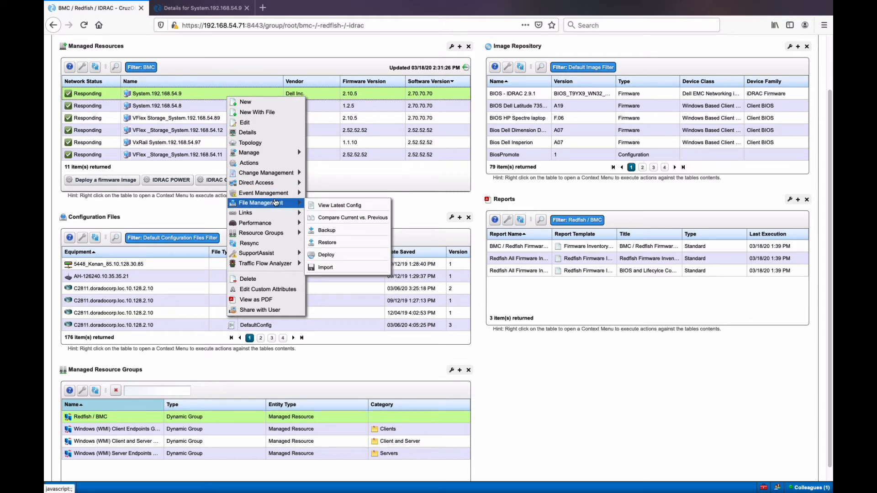
pyautogui.moveTo(276, 225)
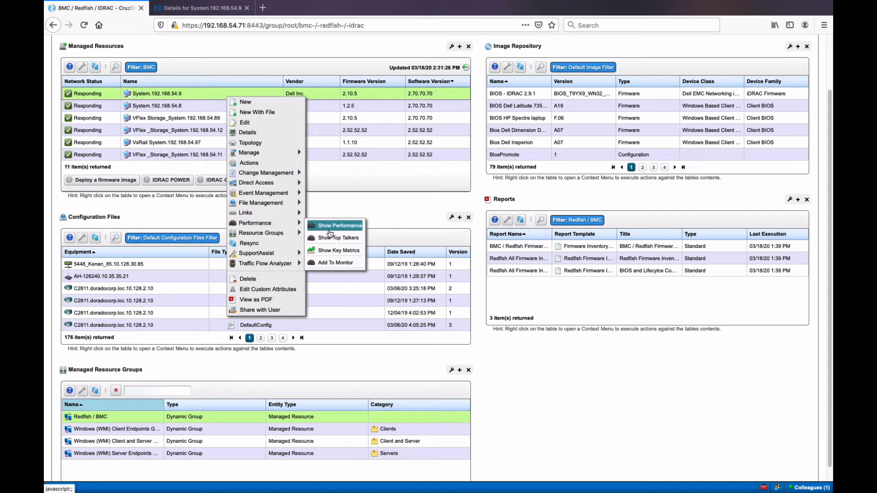
pyautogui.click(337, 250)
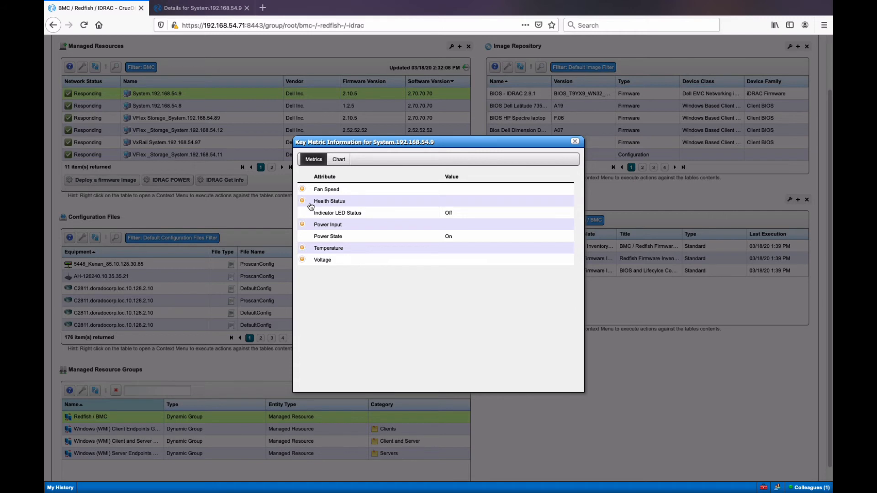
# Examine the Fan Speed and Health Status readings of System.192.168.54.9, then close the key metrics.
pyautogui.click(302, 189)
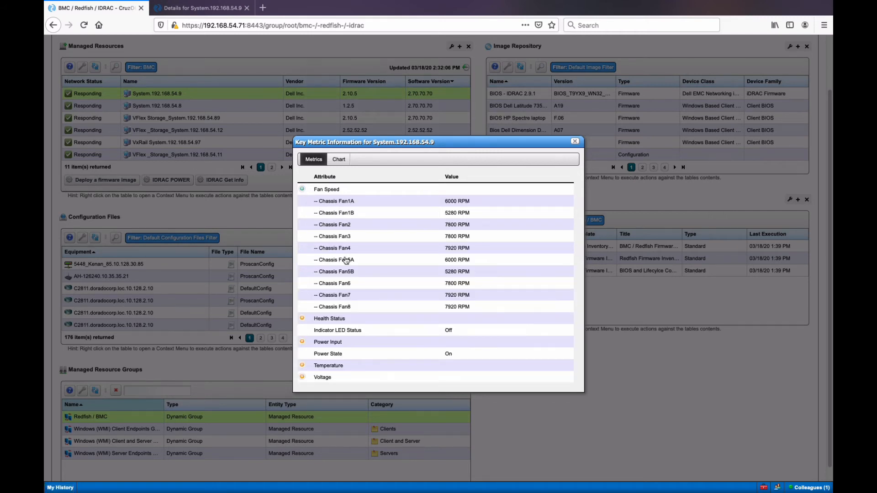
pyautogui.click(302, 318)
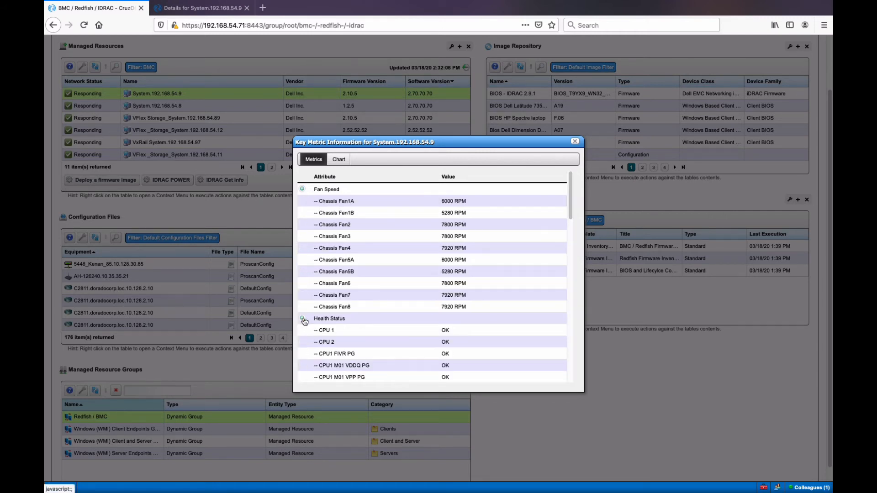
pyautogui.moveTo(568, 205); pyautogui.dragTo(605, 380)
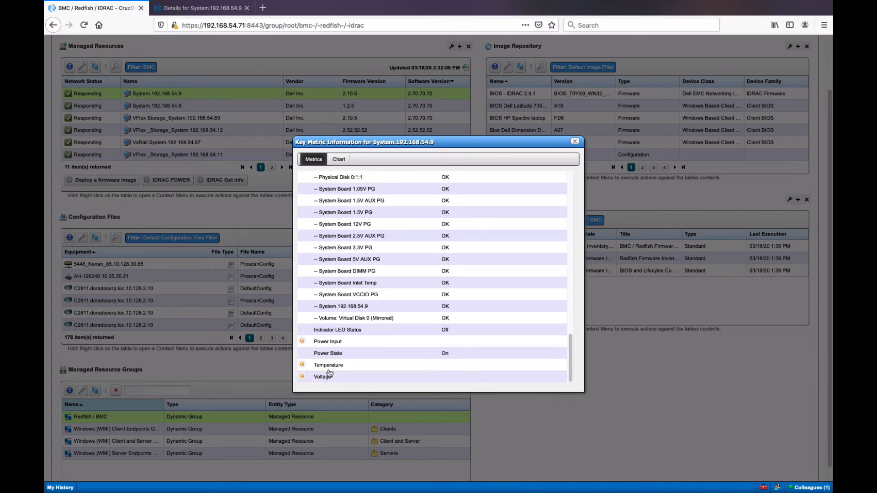
pyautogui.moveTo(571, 363); pyautogui.dragTo(597, 199)
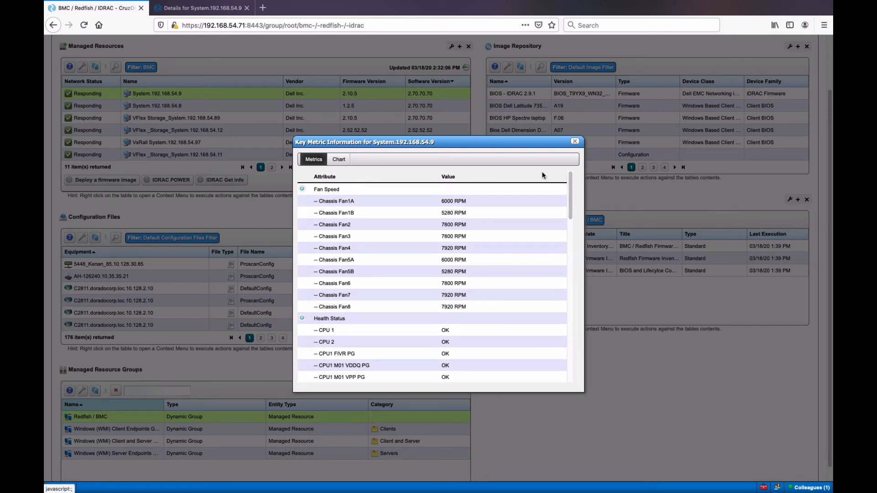
pyautogui.click(574, 143)
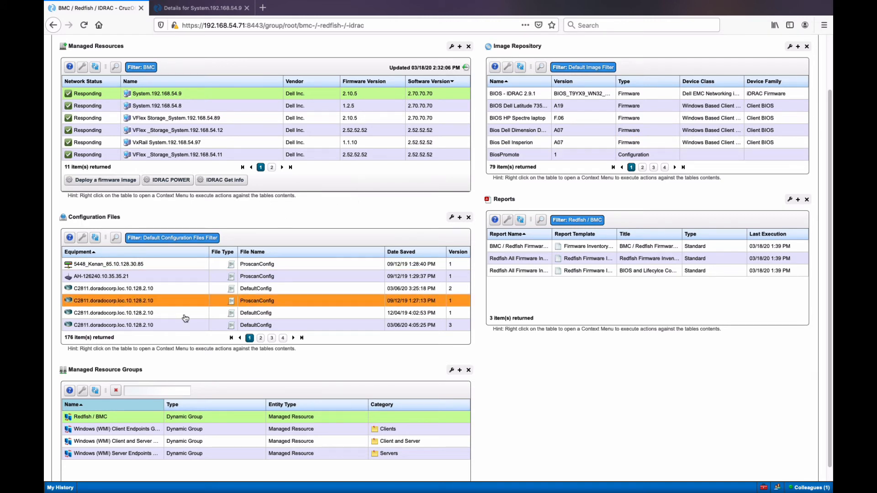
# Review the file management options of the Redfish / BMC resource group, then dismiss them.
pyautogui.click(134, 419)
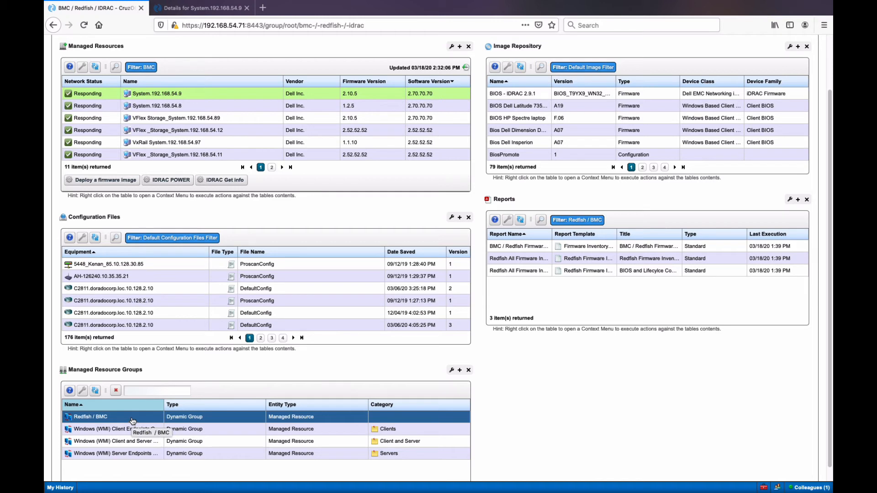
pyautogui.rightClick(132, 420)
pyautogui.moveTo(165, 418)
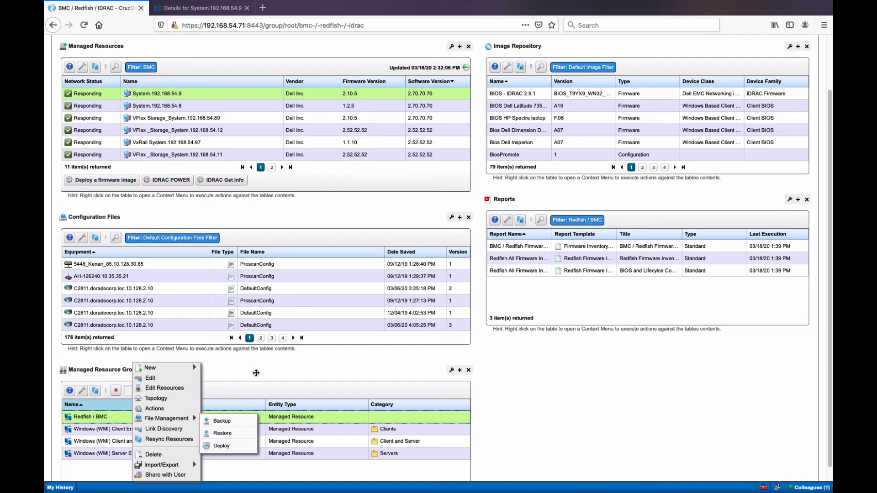
pyautogui.click(259, 371)
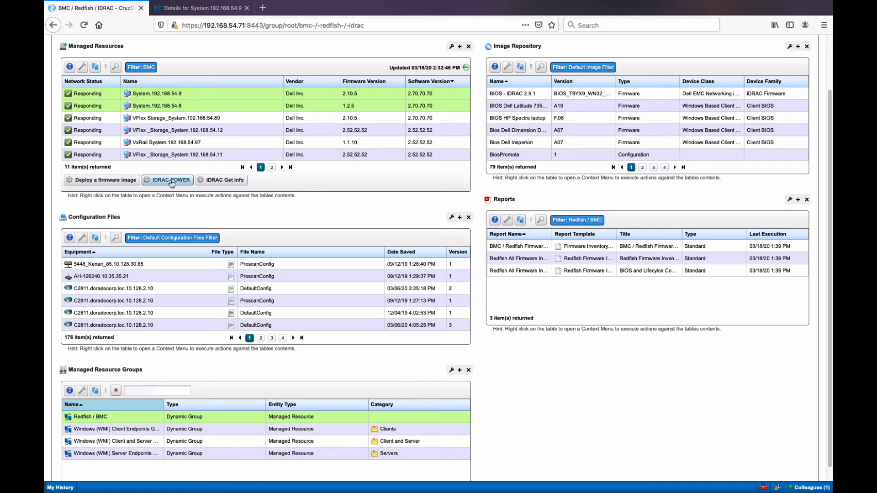
# Execute the IDRAC Get info action with the get iDRAC.NIC option on System.192.168.54.9 and System.192.168.54.8.
pyautogui.click(229, 181)
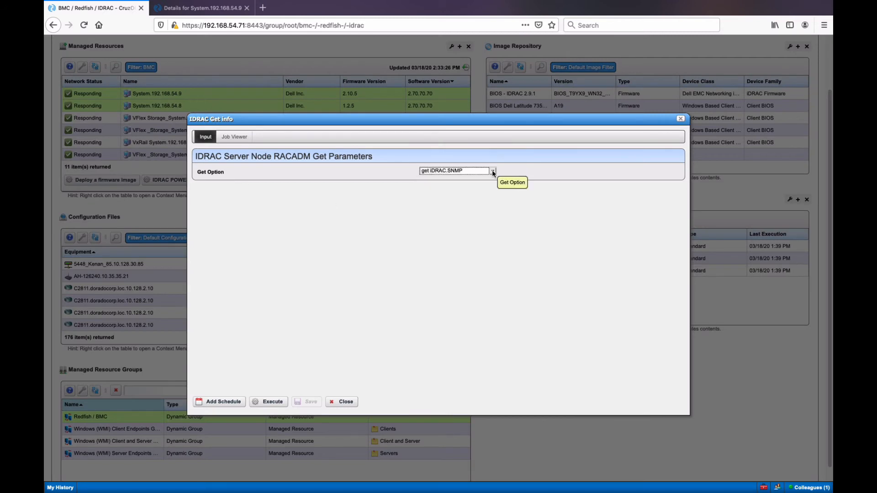
pyautogui.click(492, 171)
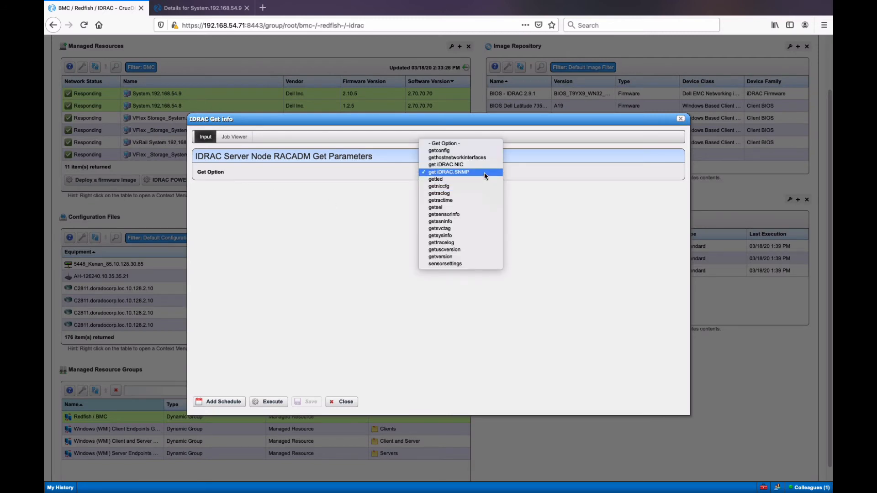
pyautogui.click(483, 165)
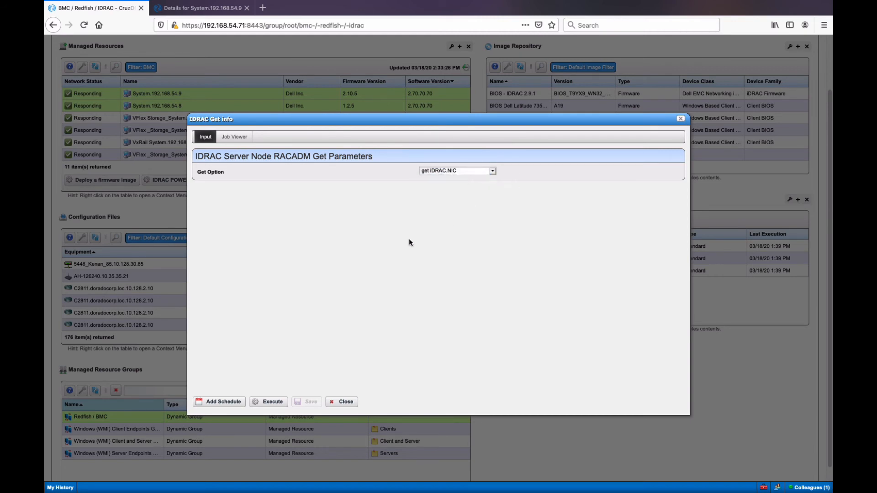
pyautogui.click(273, 402)
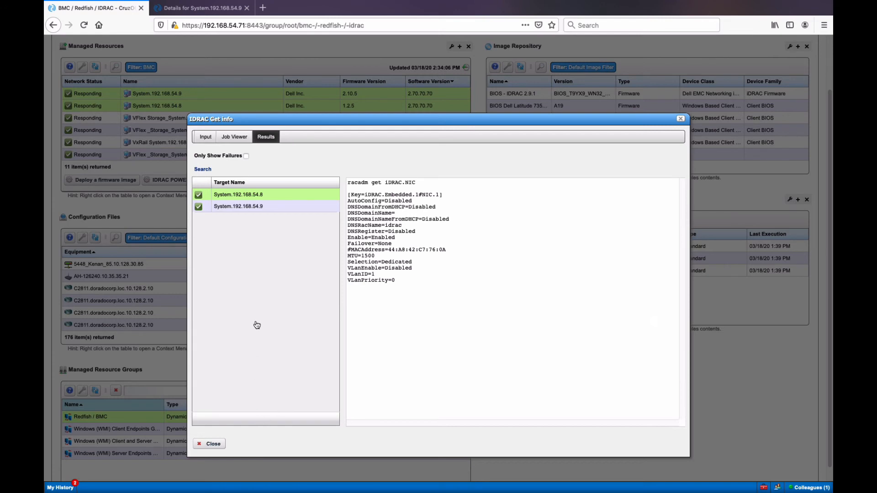
# Examine the racadm get iDRAC.NIC results for System.192.168.54.8 and System.192.168.54.9.
pyautogui.click(269, 200)
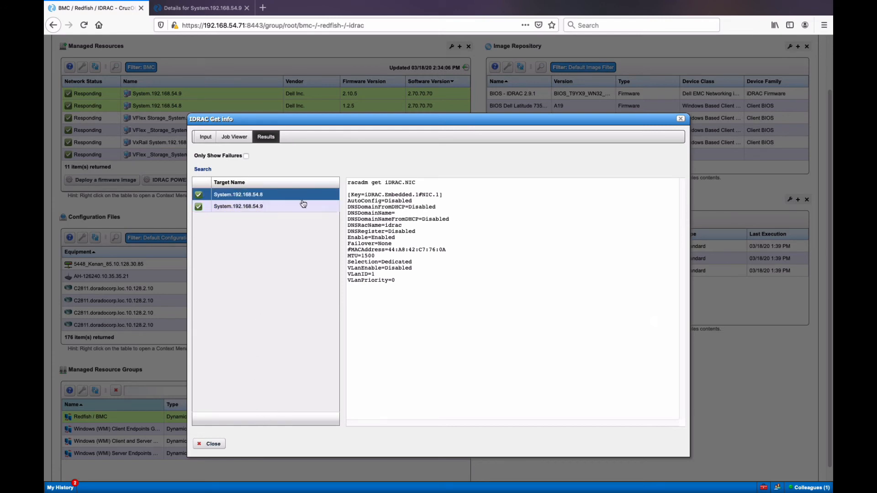
pyautogui.moveTo(348, 182); pyautogui.dragTo(417, 183)
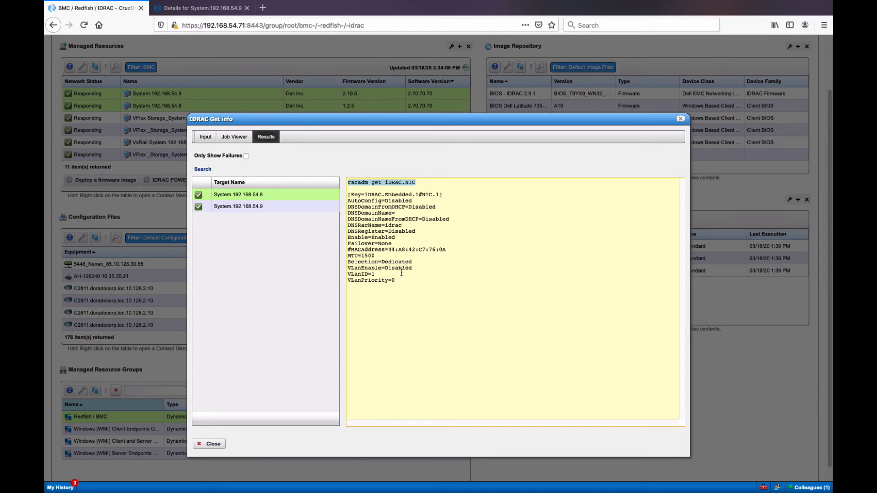
pyautogui.click(258, 209)
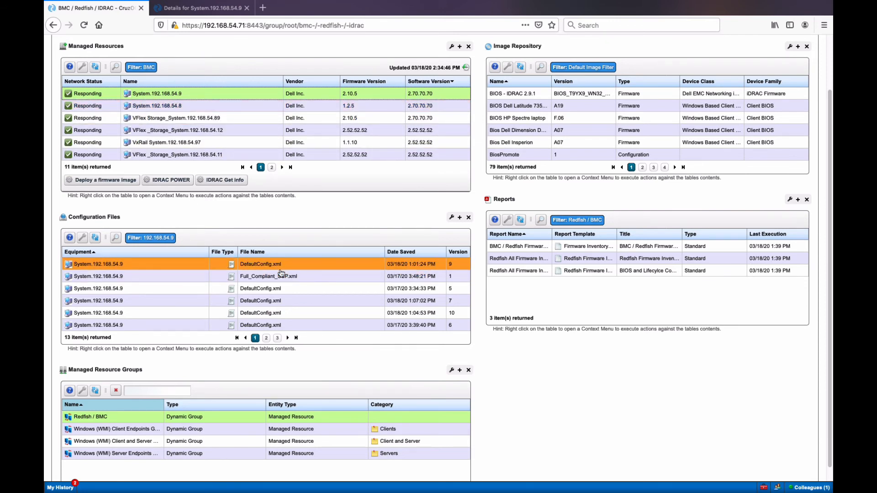
pyautogui.click(189, 267)
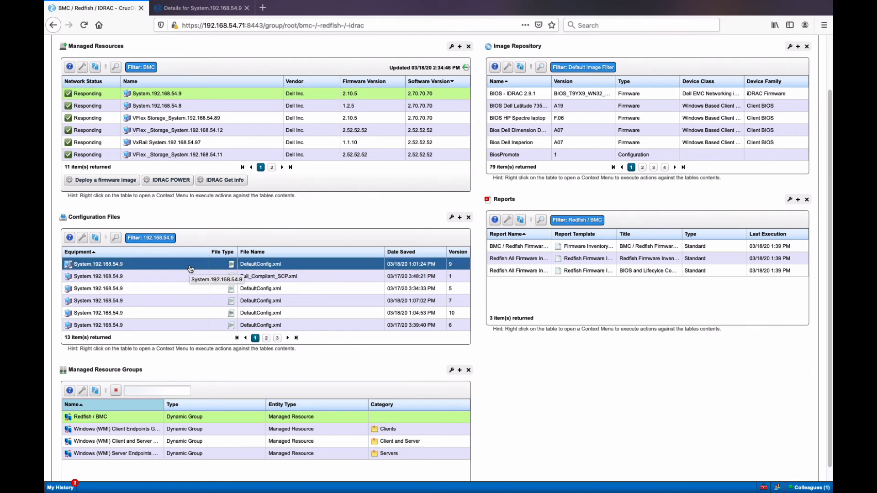
pyautogui.keyDown('shift'); pyautogui.click(196, 313); pyautogui.keyUp('shift')
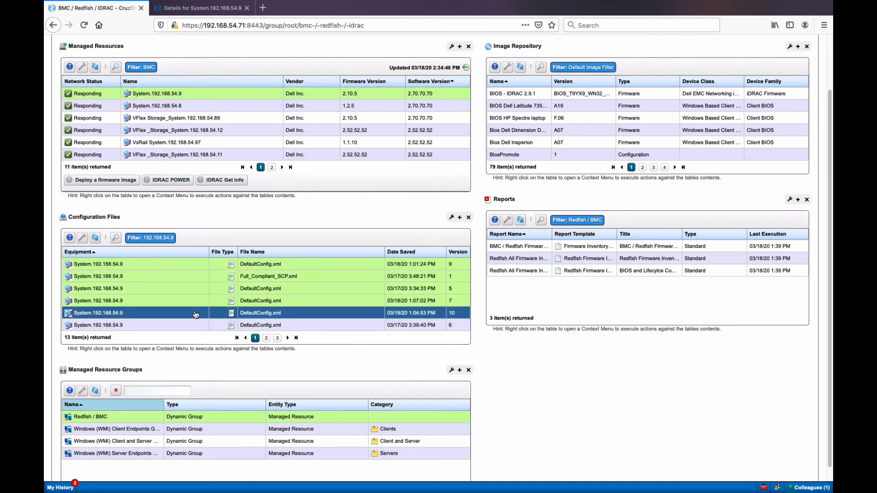
pyautogui.click(191, 268)
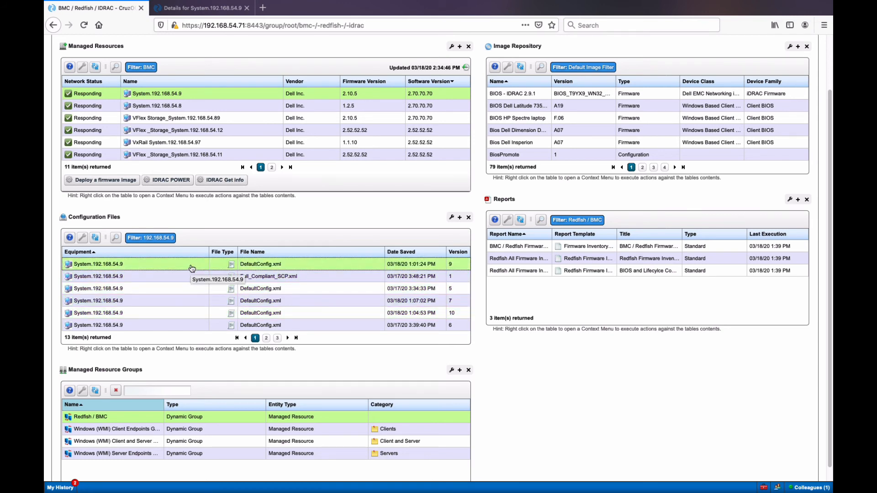
pyautogui.click(183, 310)
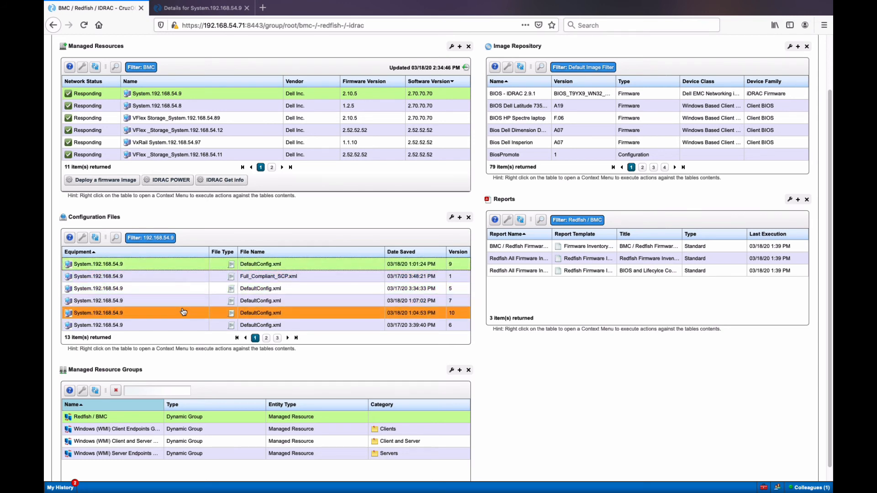
pyautogui.rightClick(182, 309)
pyautogui.click(172, 264)
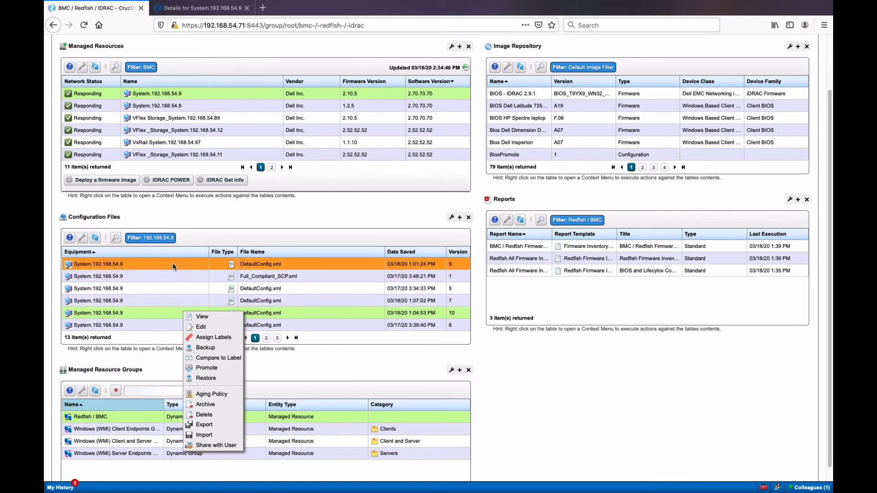
pyautogui.rightClick(173, 264)
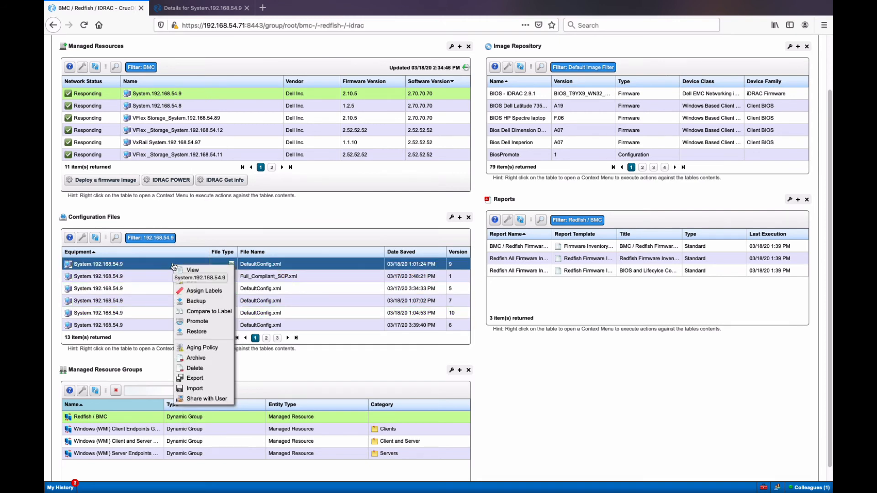
# Compare versions 10 and 6 of DefaultConfig.xml for System.192.168.54.9, then close the comparison.
pyautogui.rightClick(132, 319)
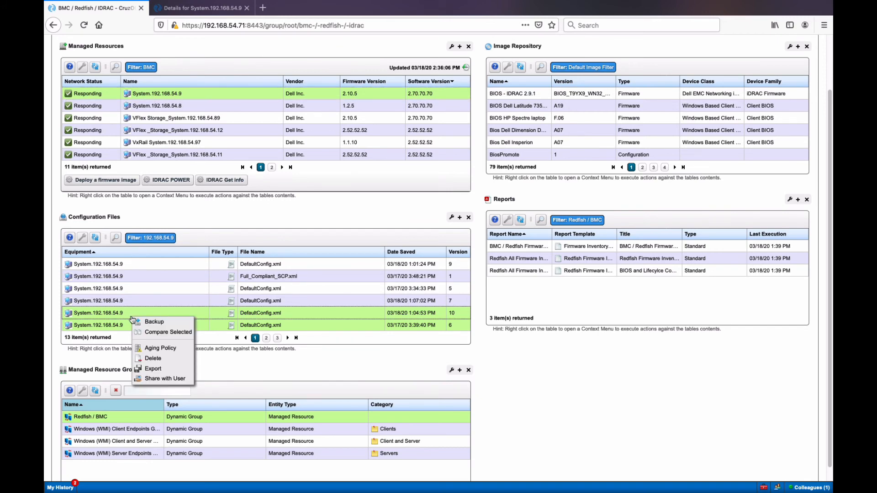
pyautogui.click(147, 330)
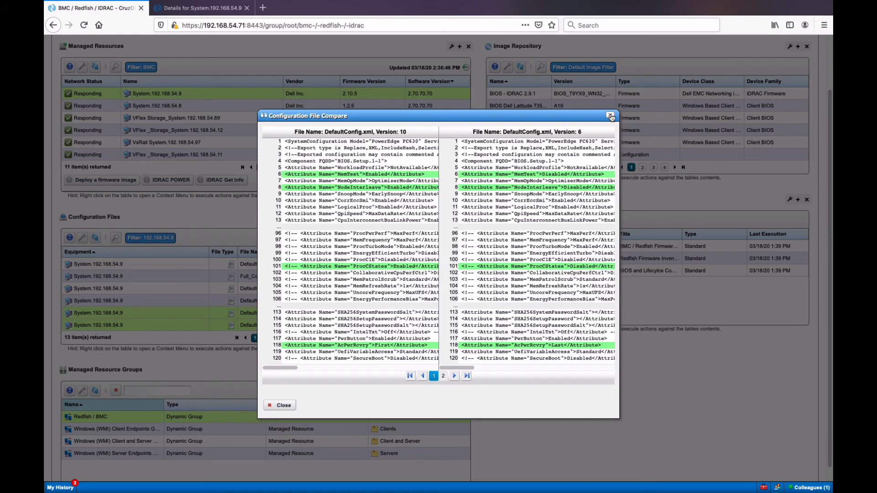
pyautogui.click(610, 116)
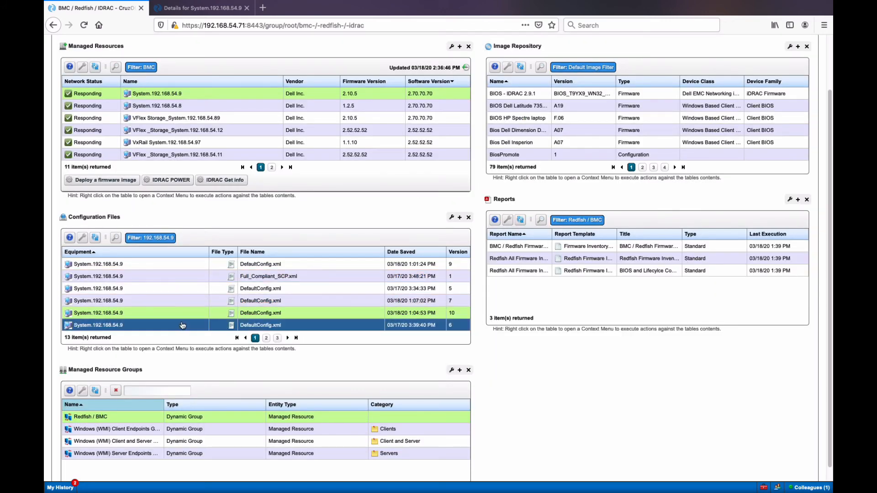
# Open version 9 of DefaultConfig.xml for editing, close it without saving, and review the file's available actions such as Restore.
pyautogui.rightClick(190, 263)
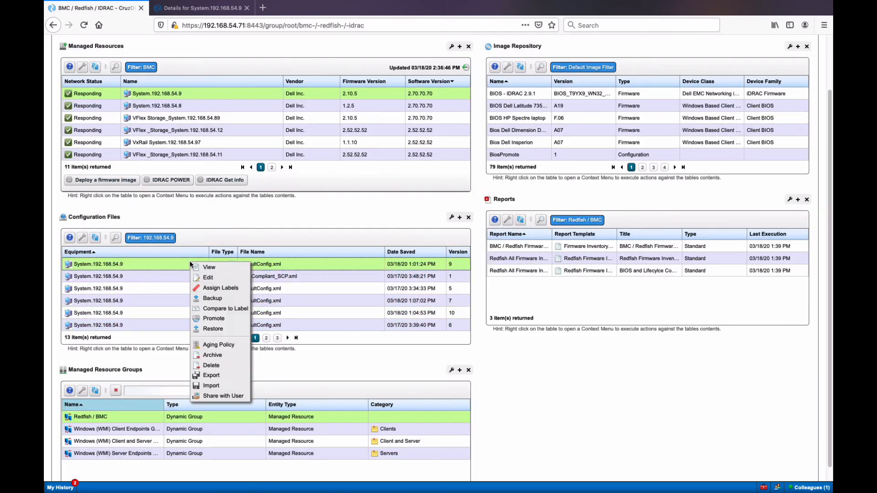
pyautogui.click(209, 276)
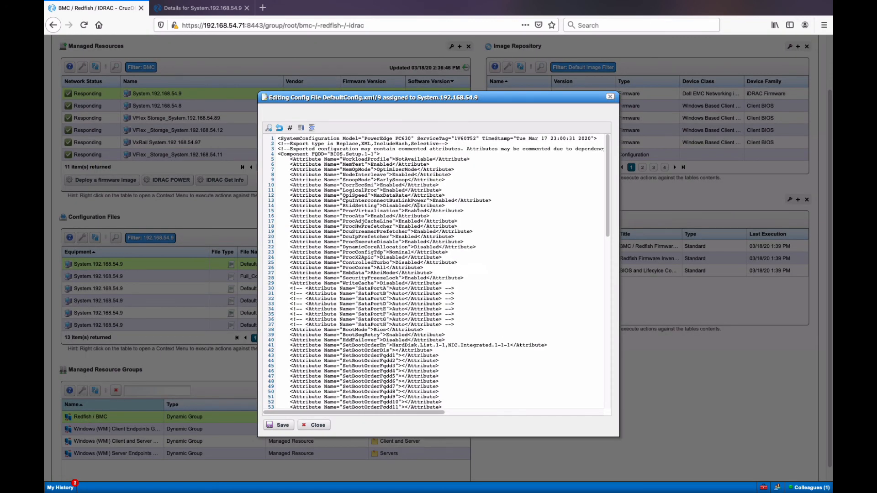
pyautogui.click(405, 170)
pyautogui.click(318, 424)
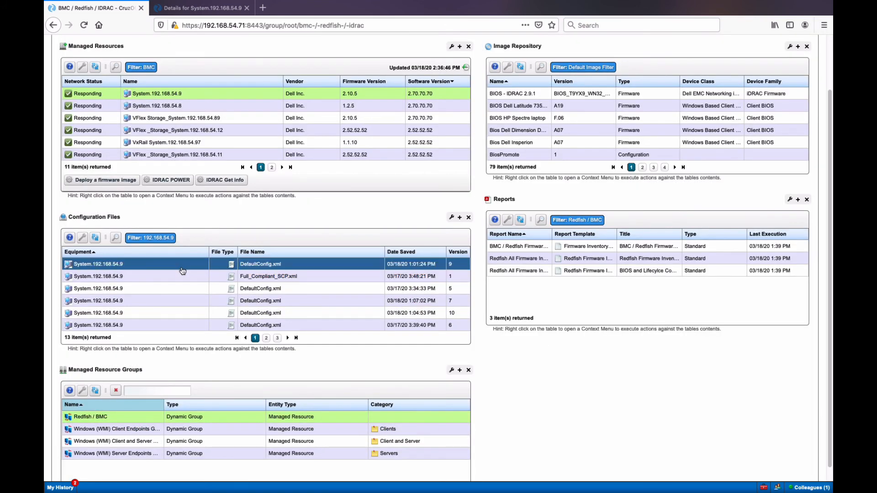
pyautogui.rightClick(182, 271)
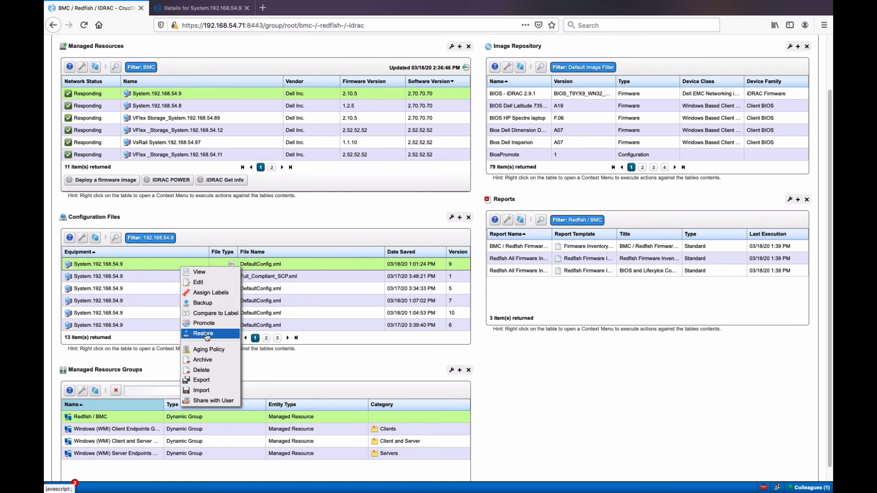
pyautogui.click(583, 297)
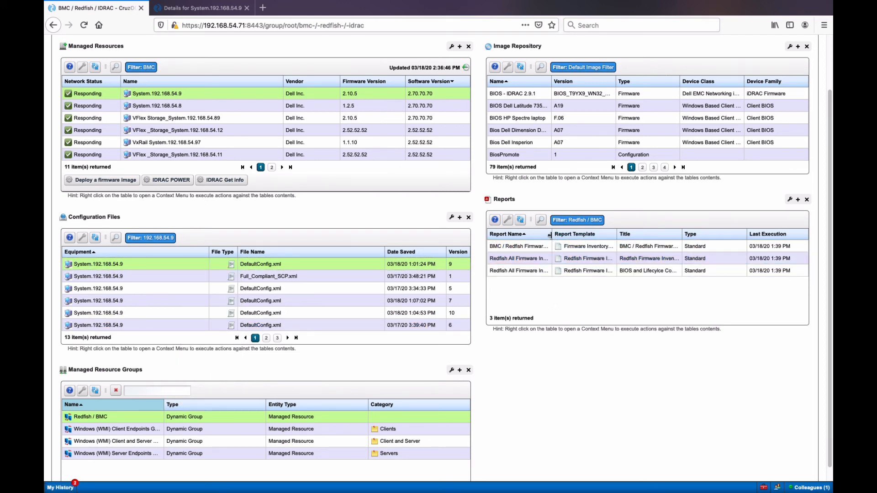
# Widen the Report Name column in Reports and open the finished Redfish All Firmware Inventory Report from the action history.
pyautogui.moveTo(549, 235); pyautogui.dragTo(579, 235)
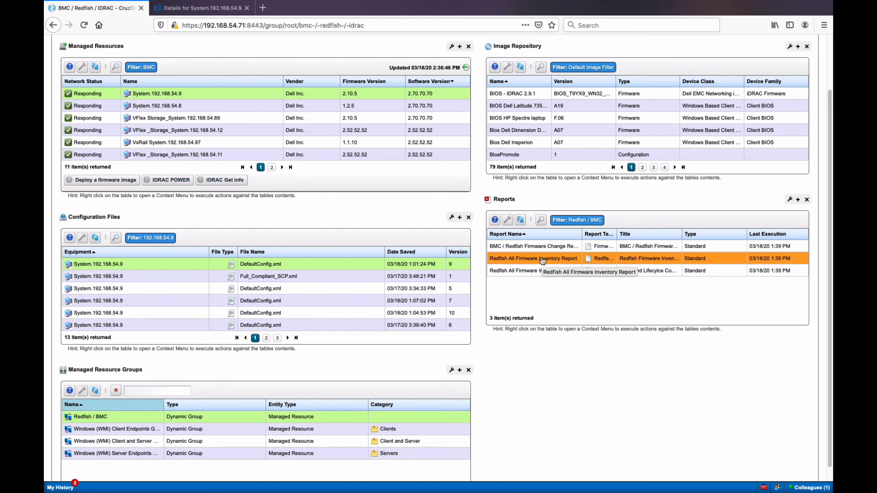
pyautogui.click(65, 488)
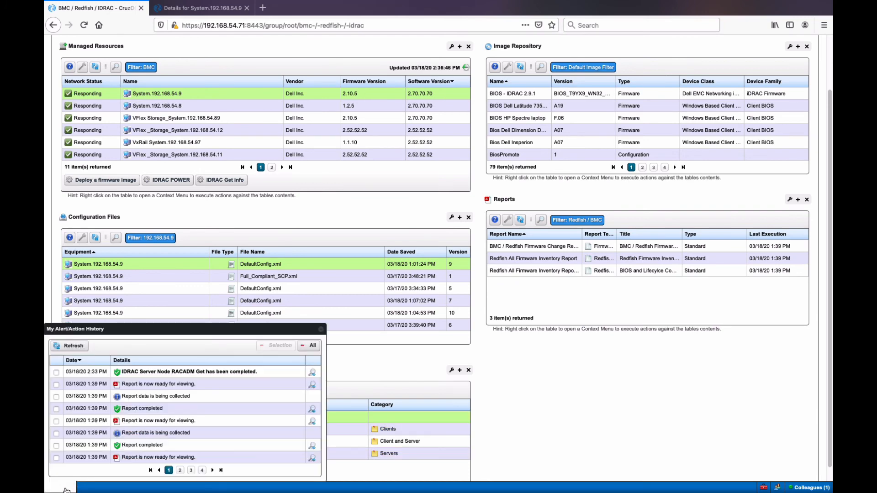
pyautogui.click(312, 421)
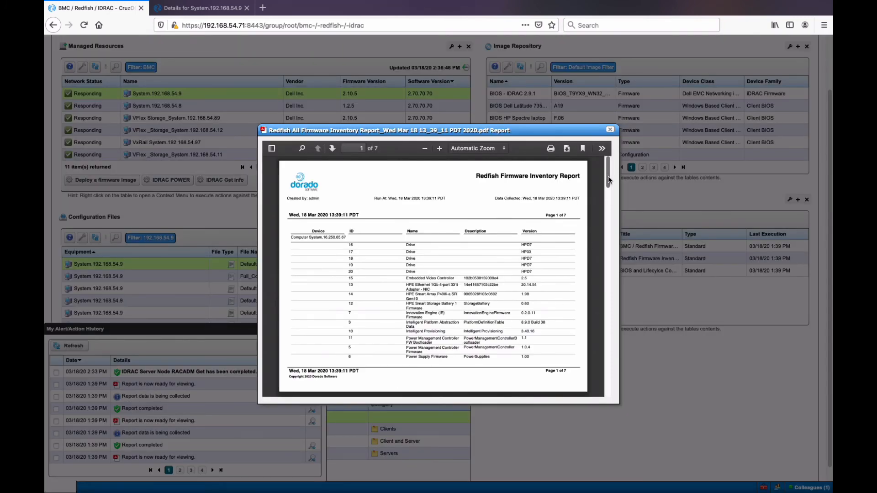
# Examine the System.192.168.54.9 firmware entries on page 5 of the inventory report, then close the report.
pyautogui.moveTo(608, 180); pyautogui.dragTo(607, 313)
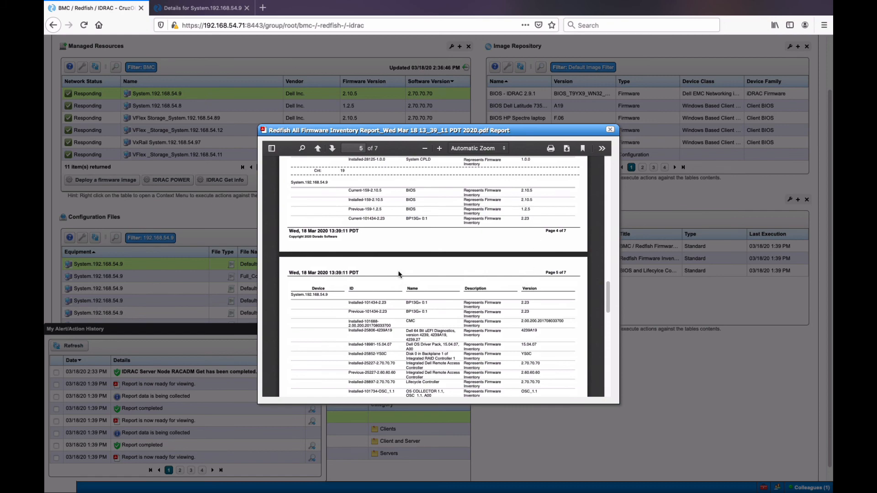
pyautogui.moveTo(608, 294); pyautogui.dragTo(610, 308)
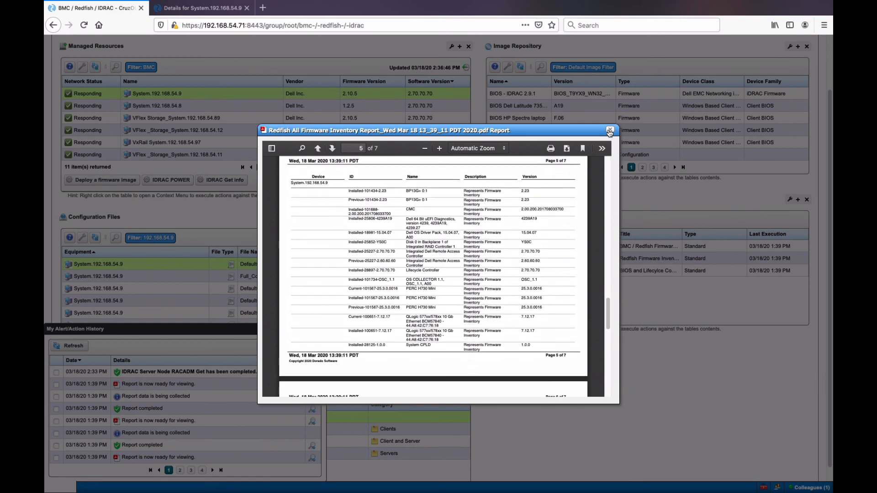
pyautogui.click(609, 131)
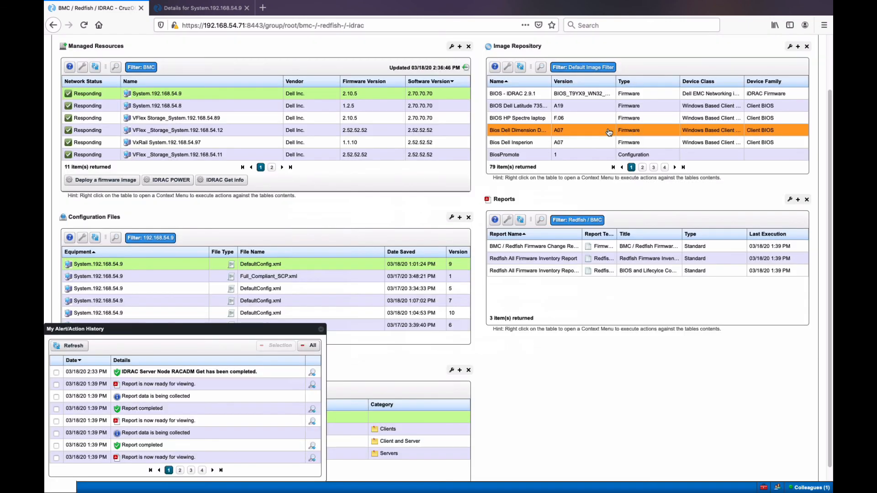
# Examine the BIOS and Lifecycle Controller Versions report for System.192.168.54.8 and System.192.168.54.9 from the action history, then close it.
pyautogui.click(313, 386)
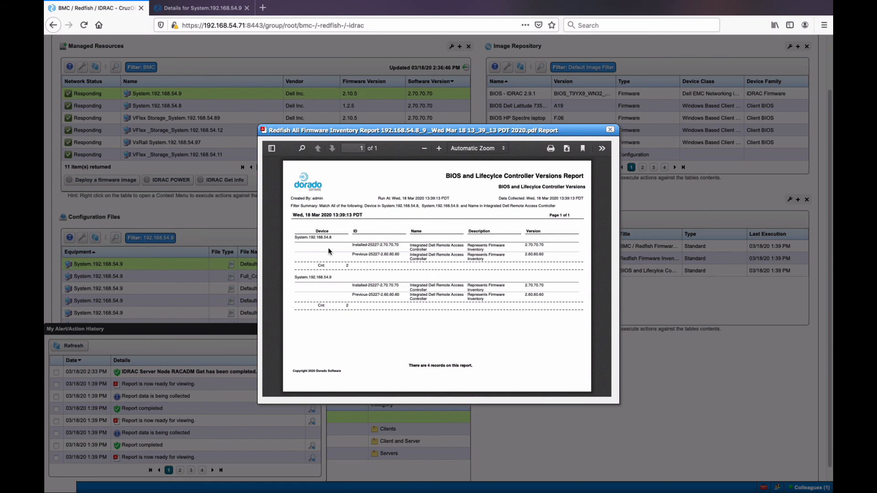
pyautogui.moveTo(329, 239); pyautogui.dragTo(327, 237)
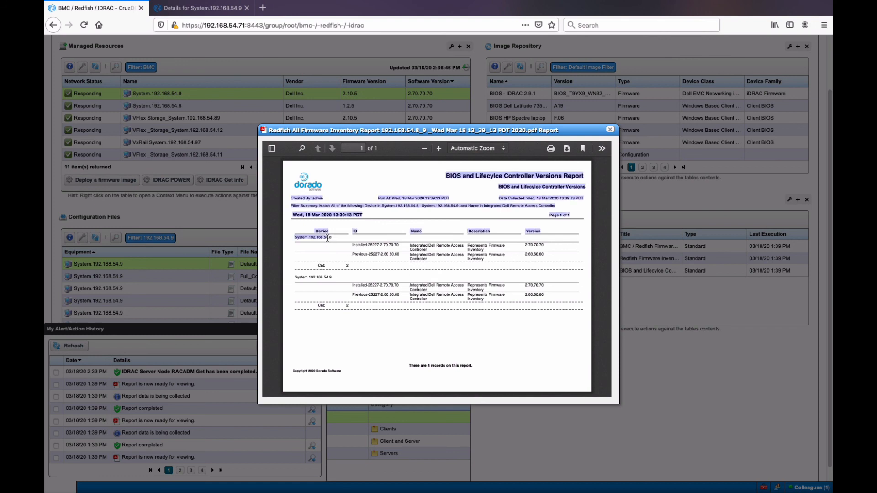
pyautogui.click(332, 278)
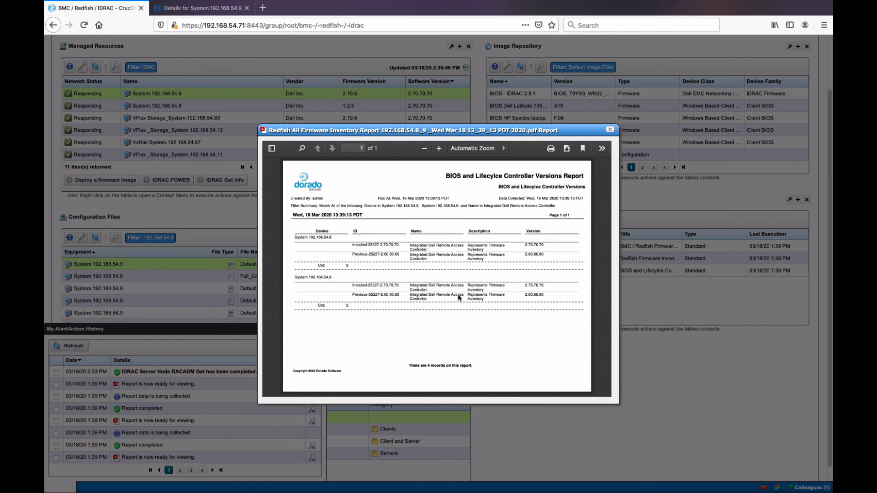
pyautogui.click(610, 130)
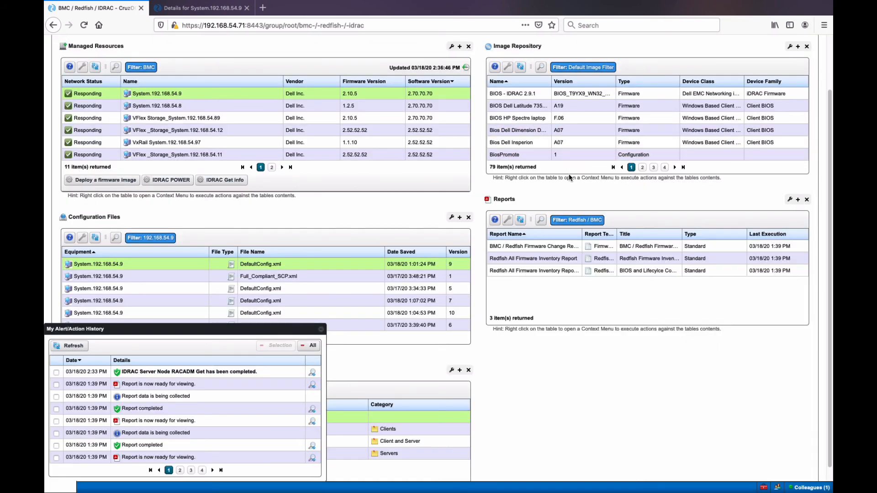